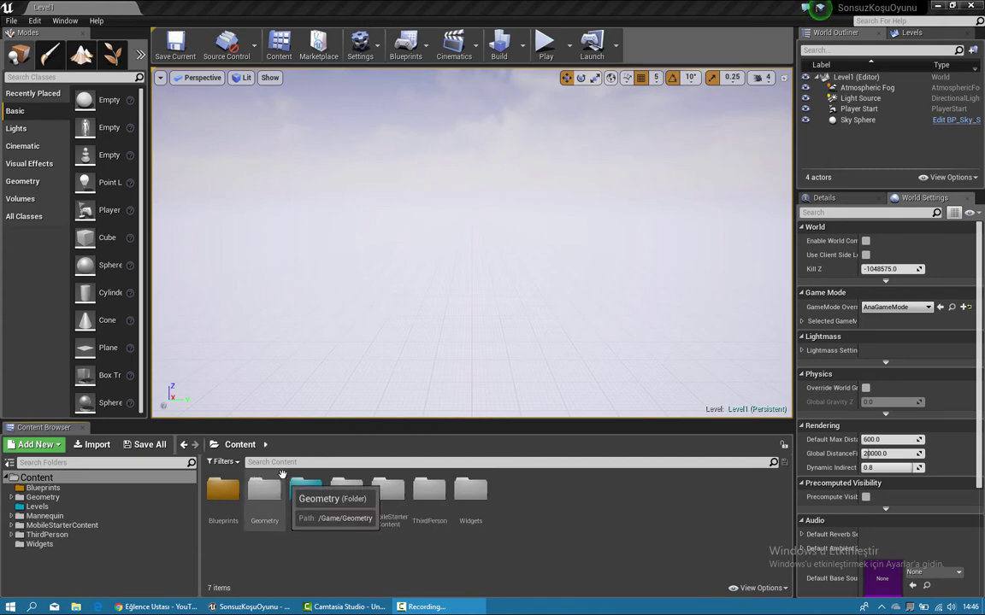
Step: Open the Blueprints folder in the Content Browser and select the ZeminBP floor blueprint
click(407, 322)
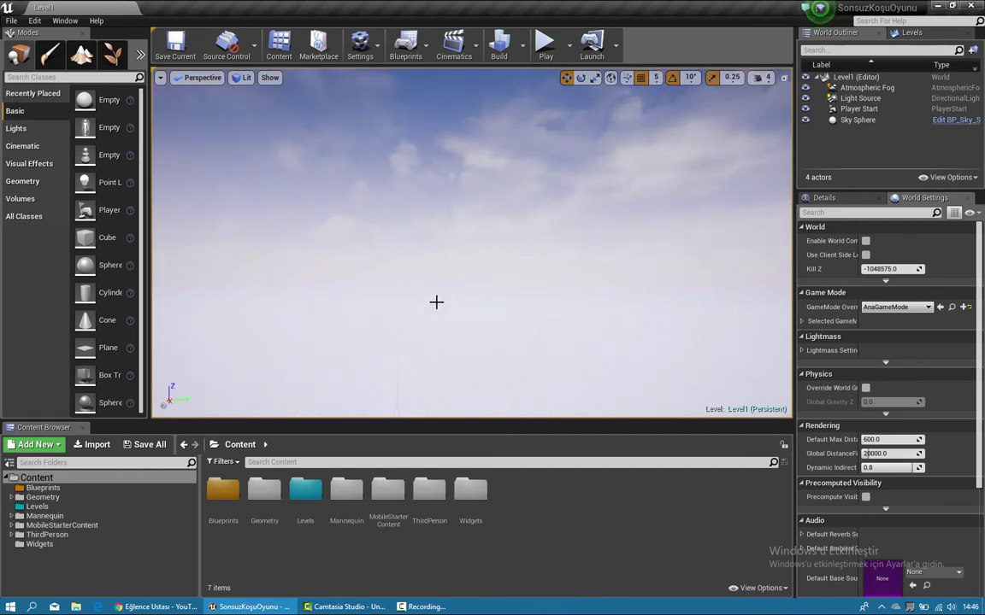
double_click(221, 496)
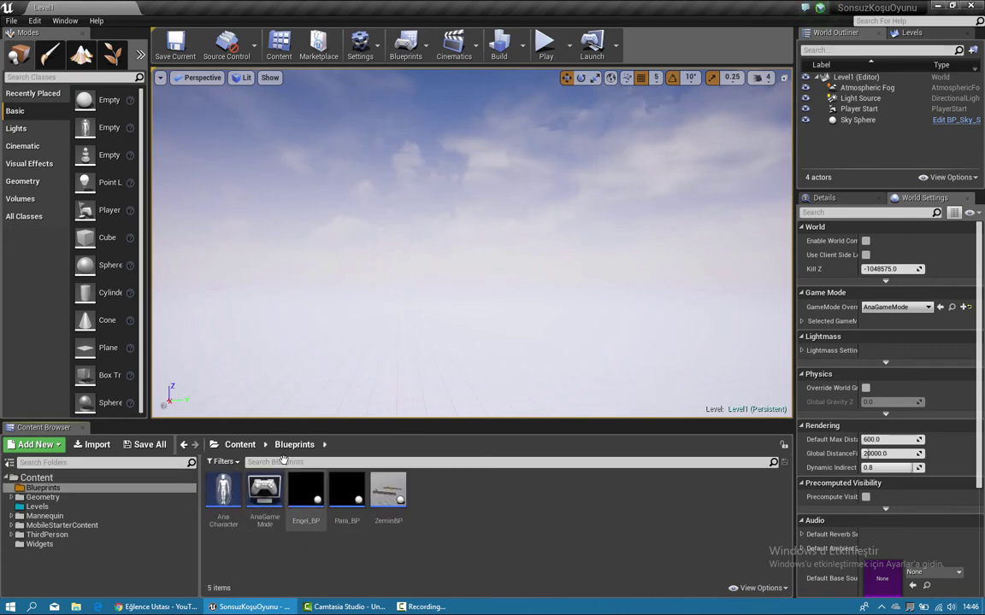
click(389, 494)
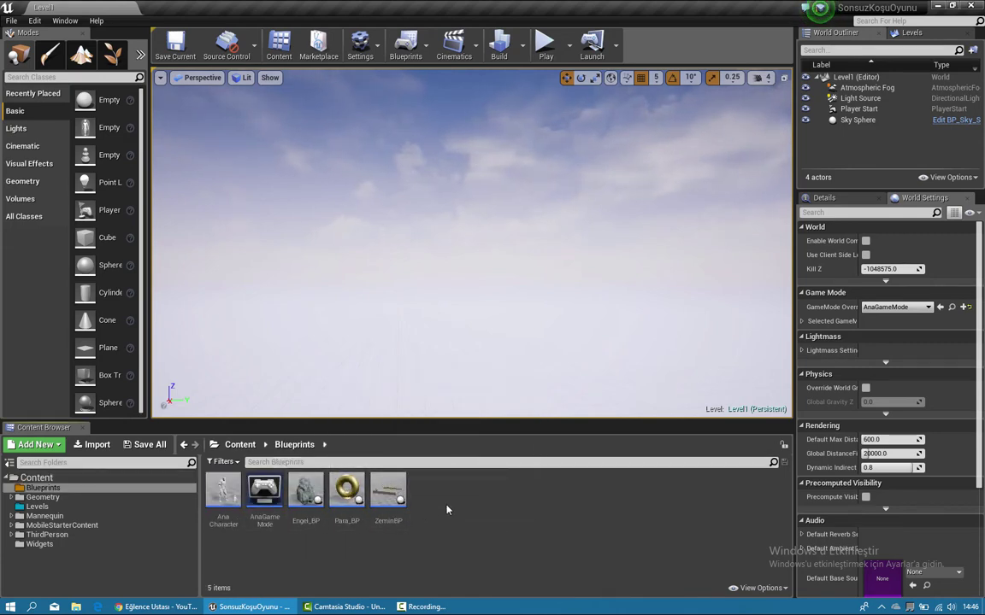
click(391, 494)
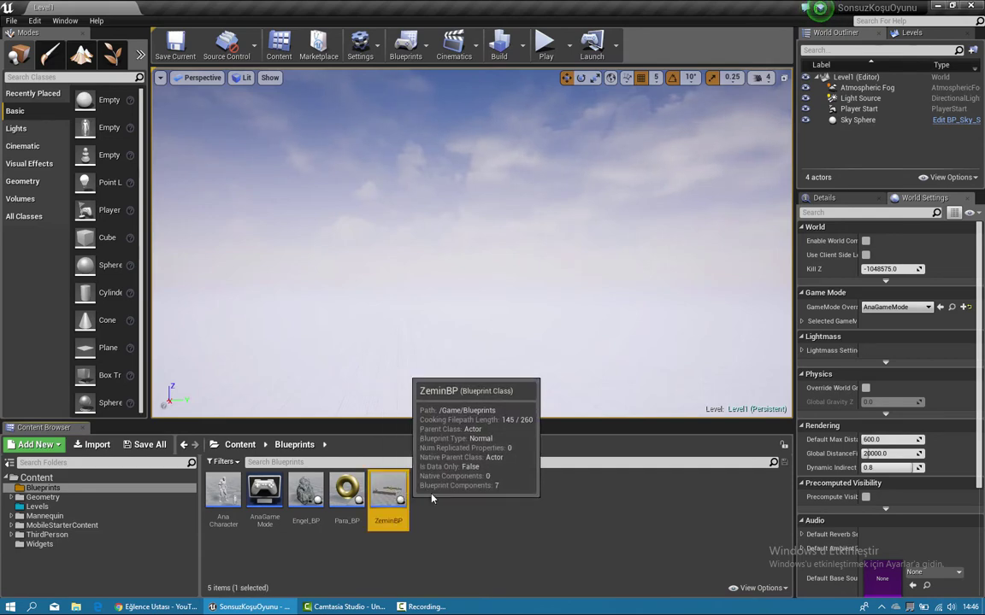
Step: Create a child blueprint of ZeminBP named ZeminBP_Yukarı and open it
right_click(388, 494)
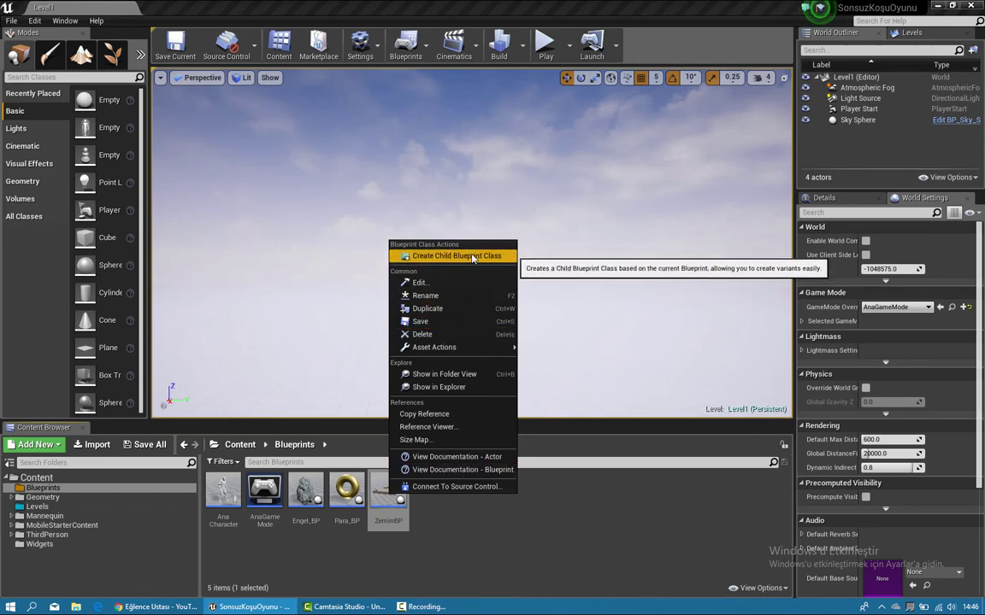
click(473, 257)
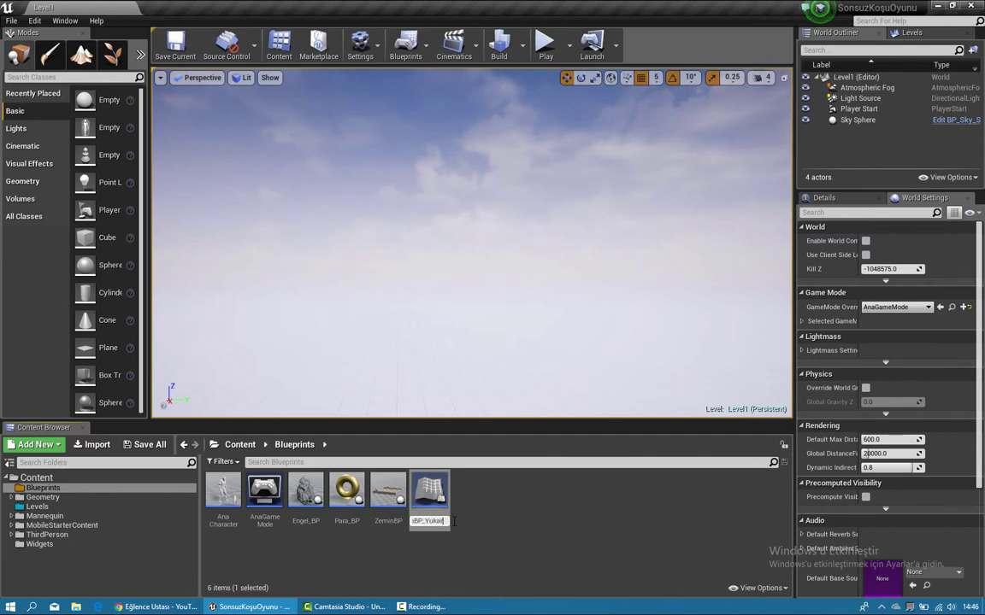
text(ı)
key(Return)
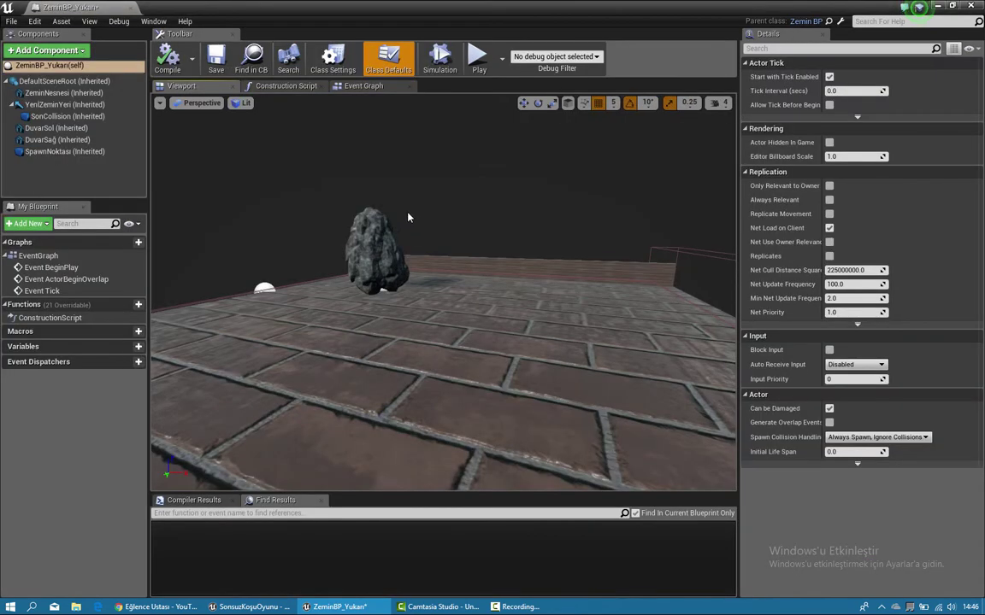
mouse_move(366, 189)
mouse_down()
mouse_move(468, 224)
mouse_move(493, 273)
mouse_move(364, 145)
mouse_up()
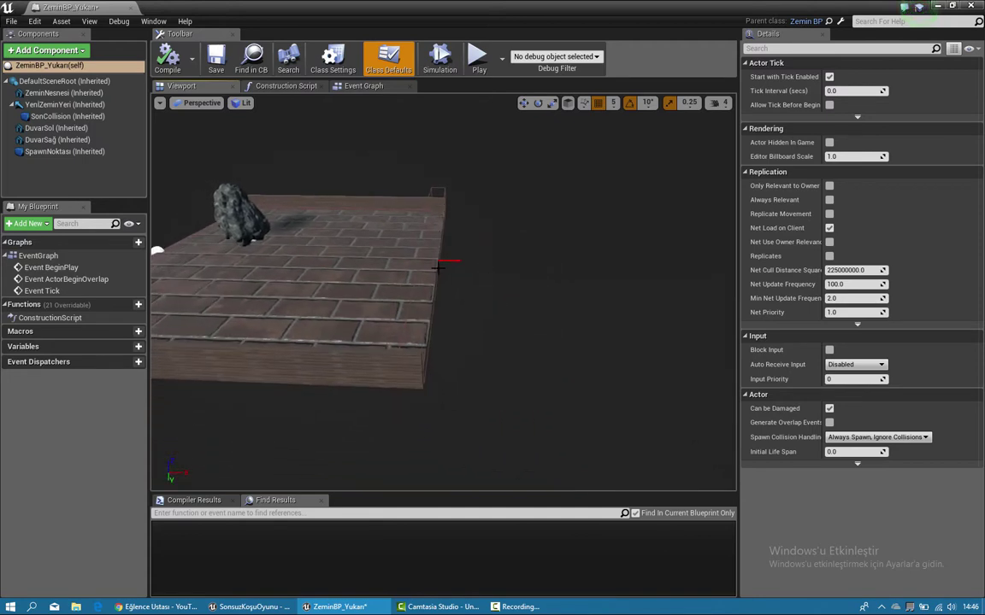
Step: Add a Static Mesh component named Tümsek and search its mesh list for 'wed'
drag(536, 163, 547, 196)
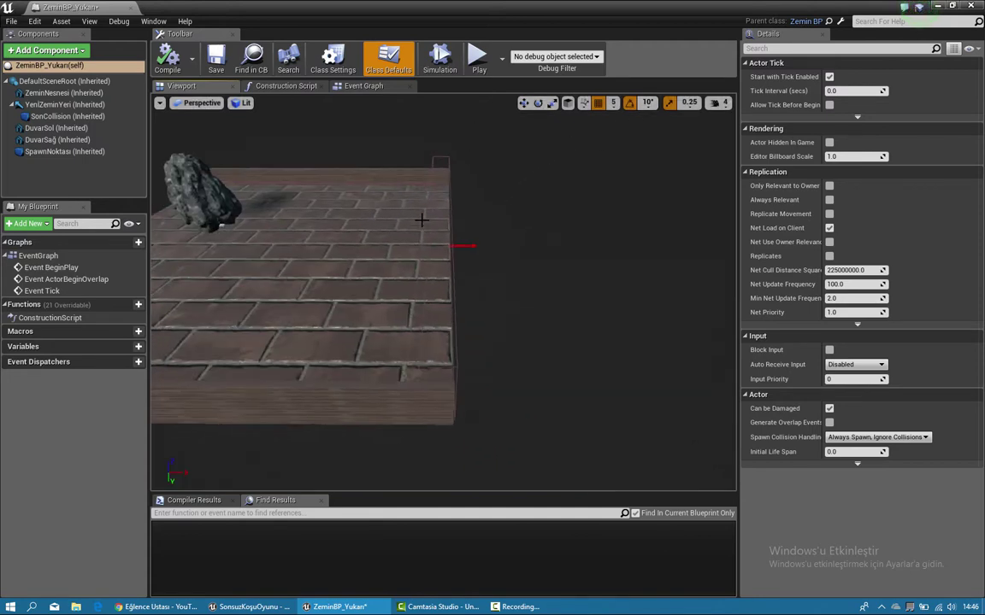
click(47, 51)
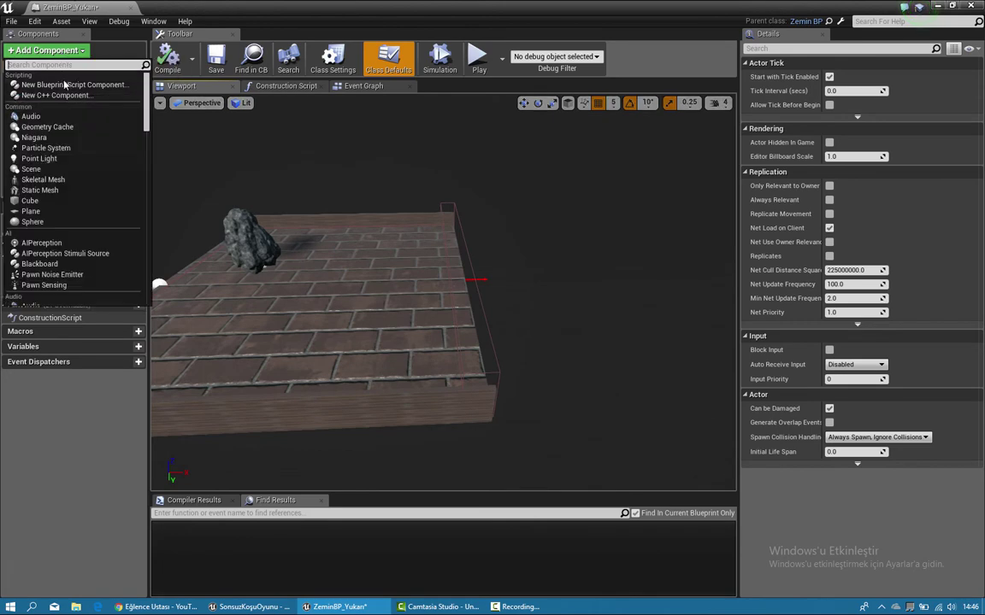
click(49, 189)
text(Tümsek)
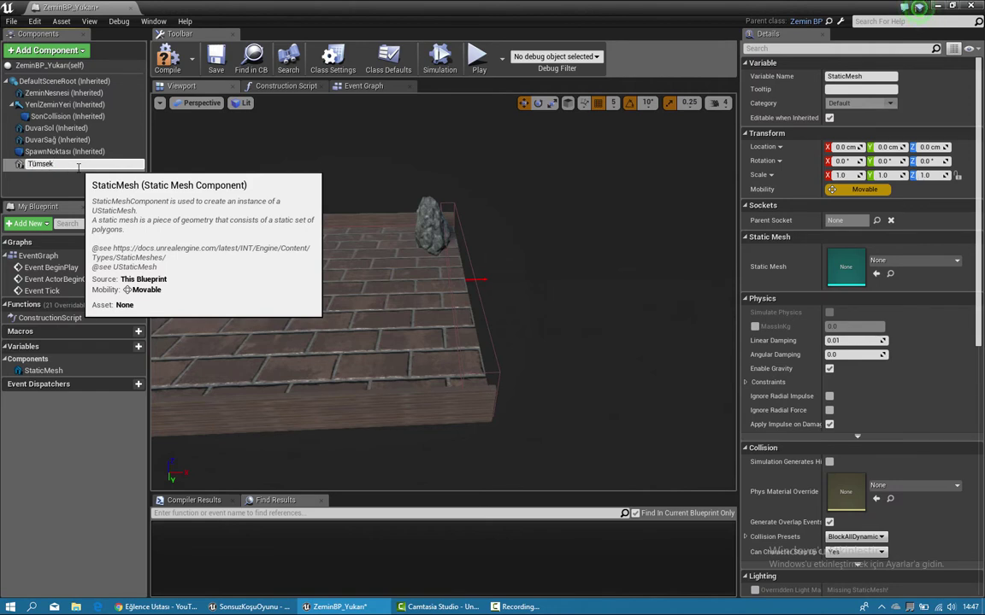
key(Return)
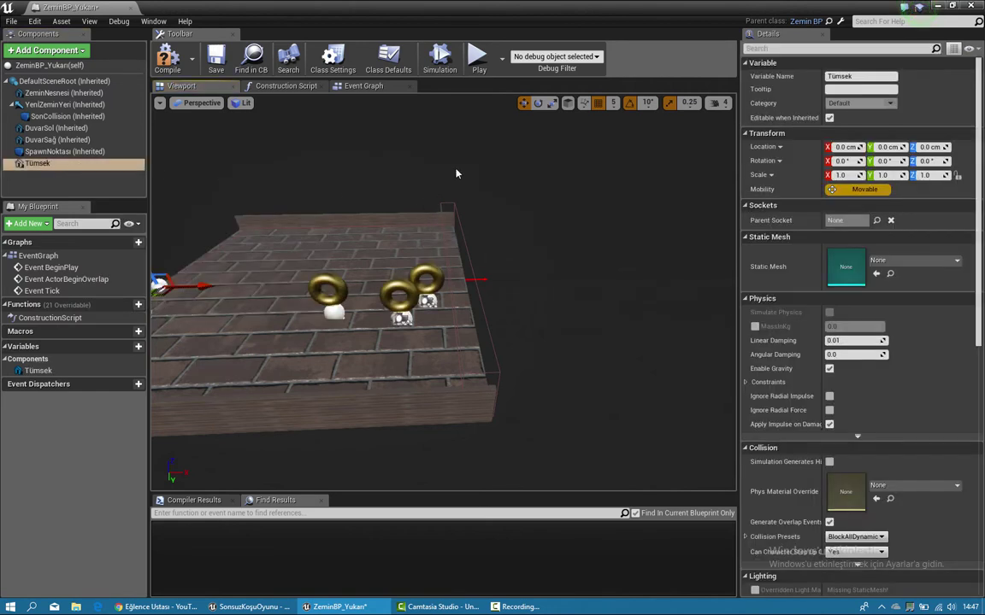
click(908, 263)
text(w)
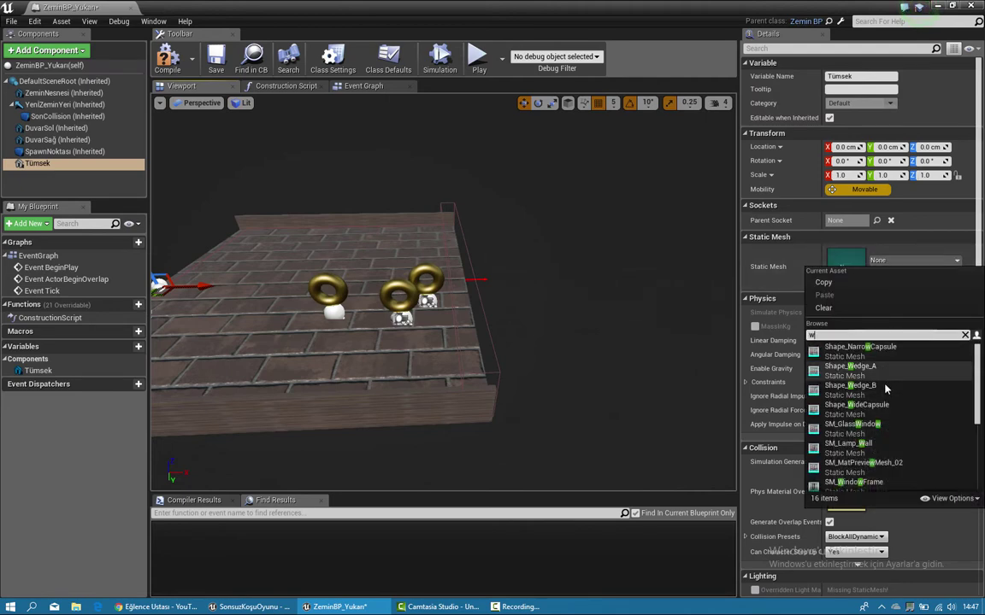
text(ed)
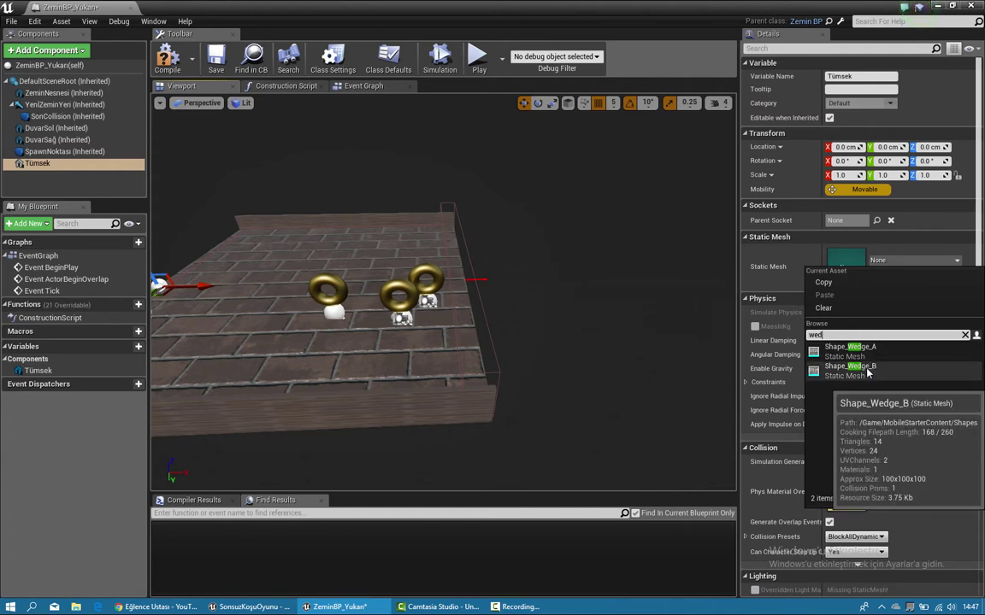
Step: Give Tümsek the Shape_Wedge_B mesh, move it to X 1110 and rotate its yaw to about -180°
click(868, 372)
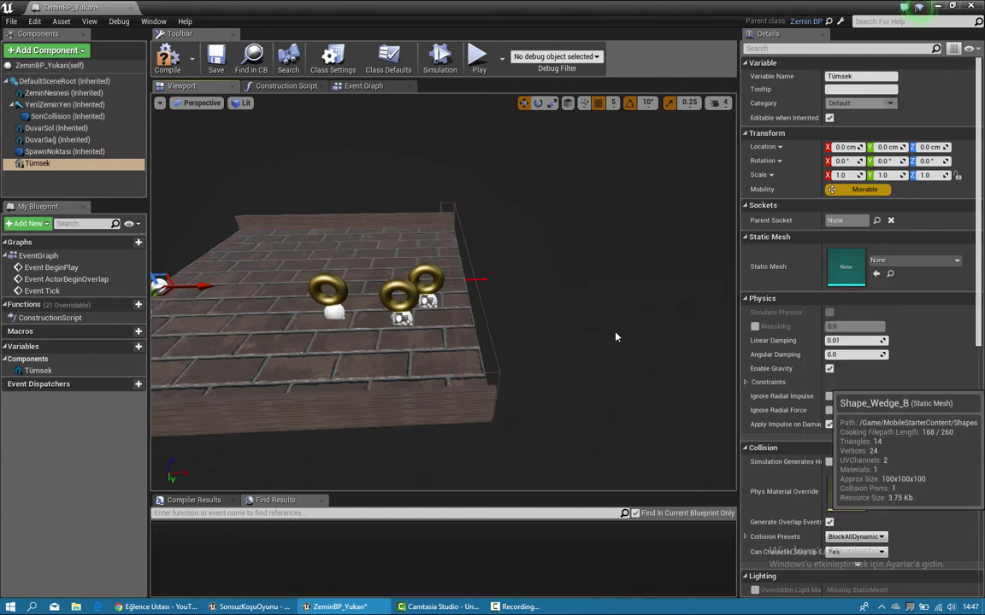
drag(499, 216, 373, 225)
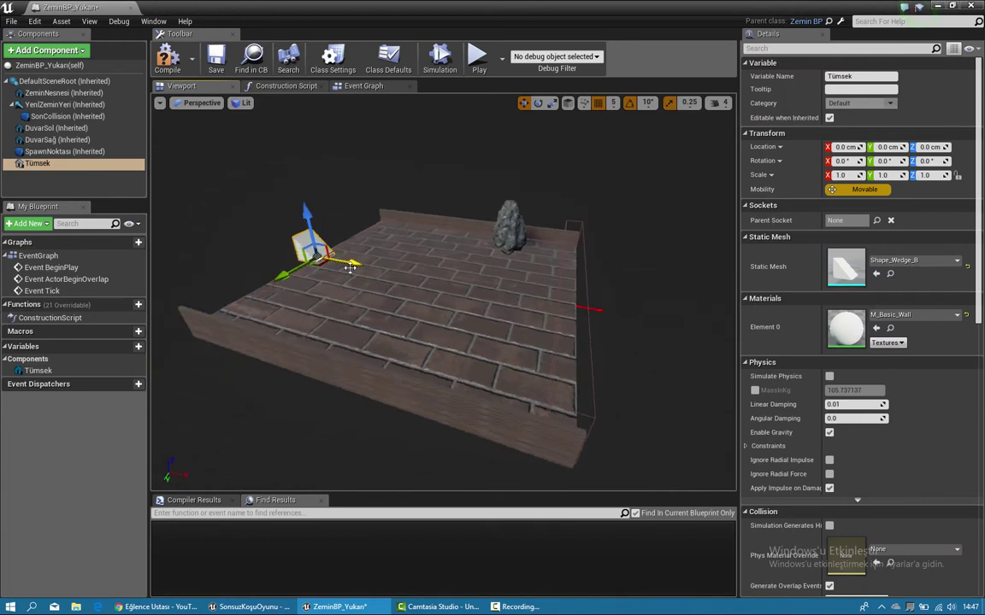
drag(366, 266, 631, 307)
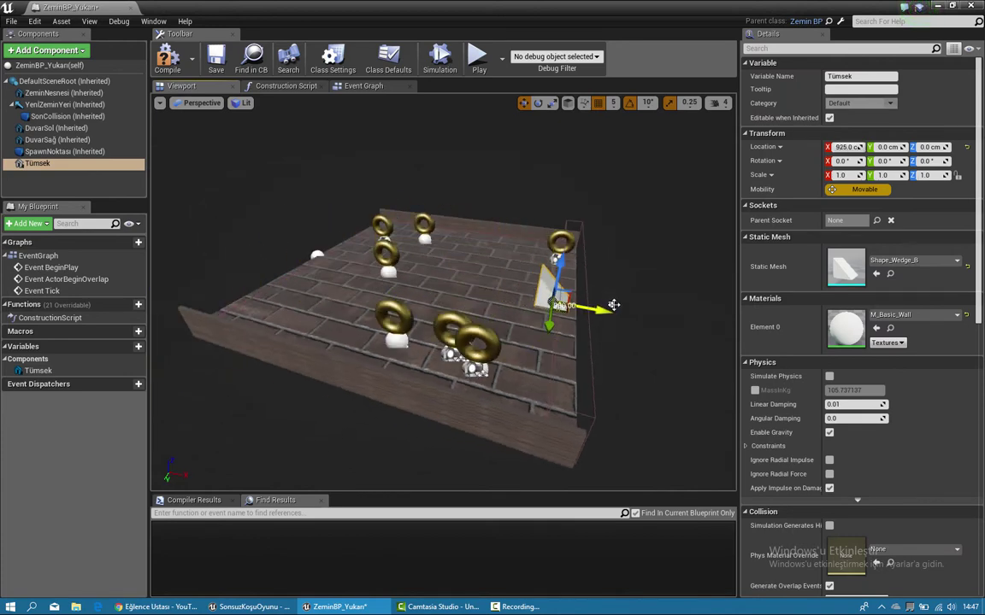
drag(631, 307, 659, 309)
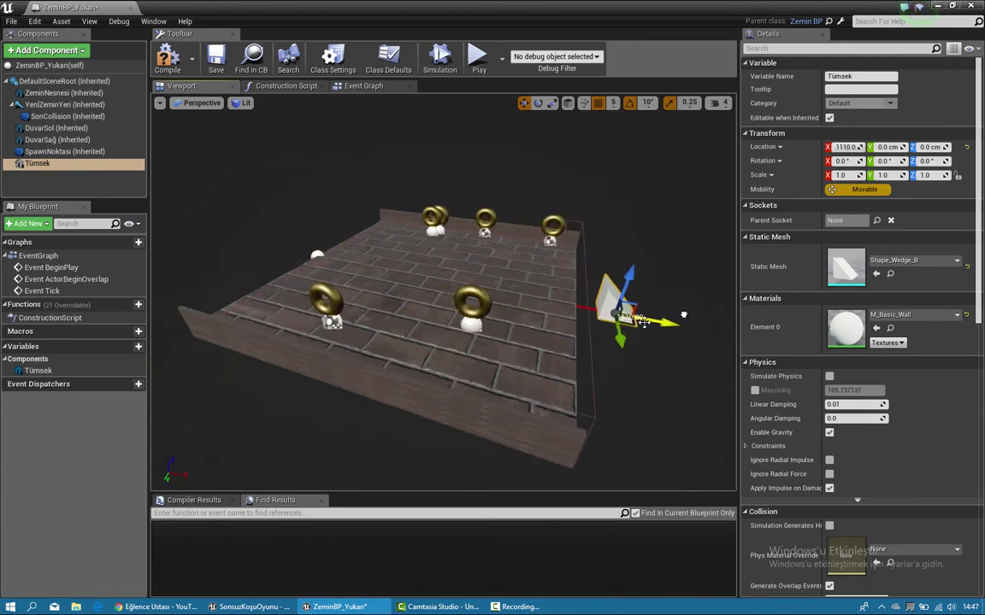
key(e)
drag(564, 316, 76, 223)
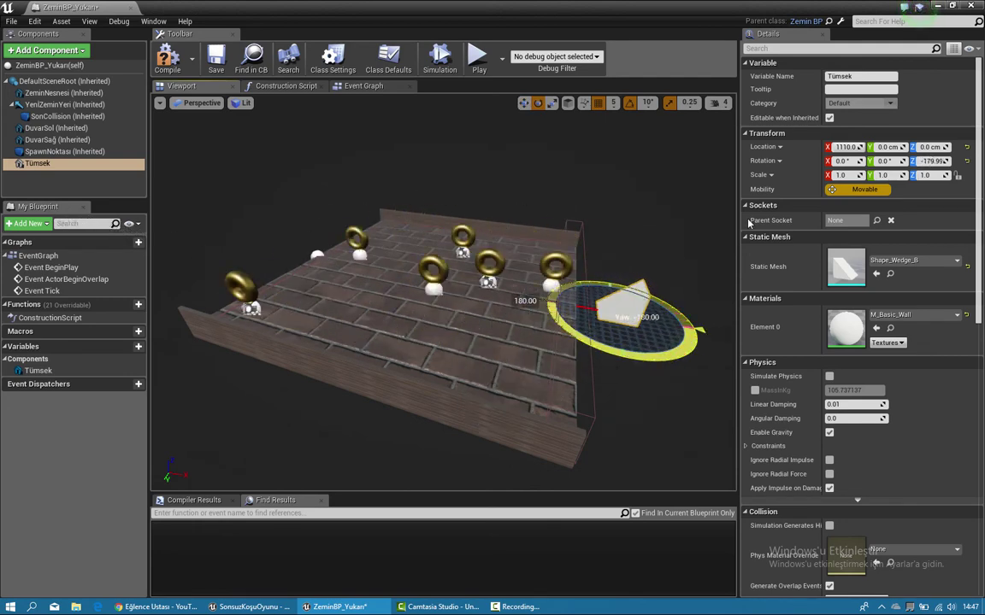
drag(76, 223, 887, 186)
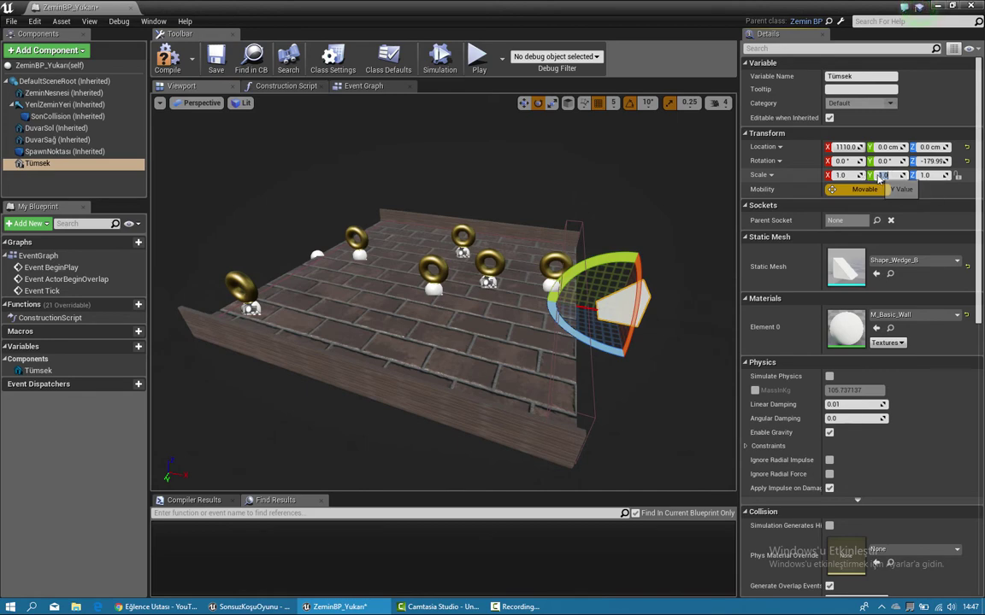
text(-1)
text(10)
Step: Scale the wedge to 5 × 10 × 3 and slide it to X 1280 against the floor's end
key(Return)
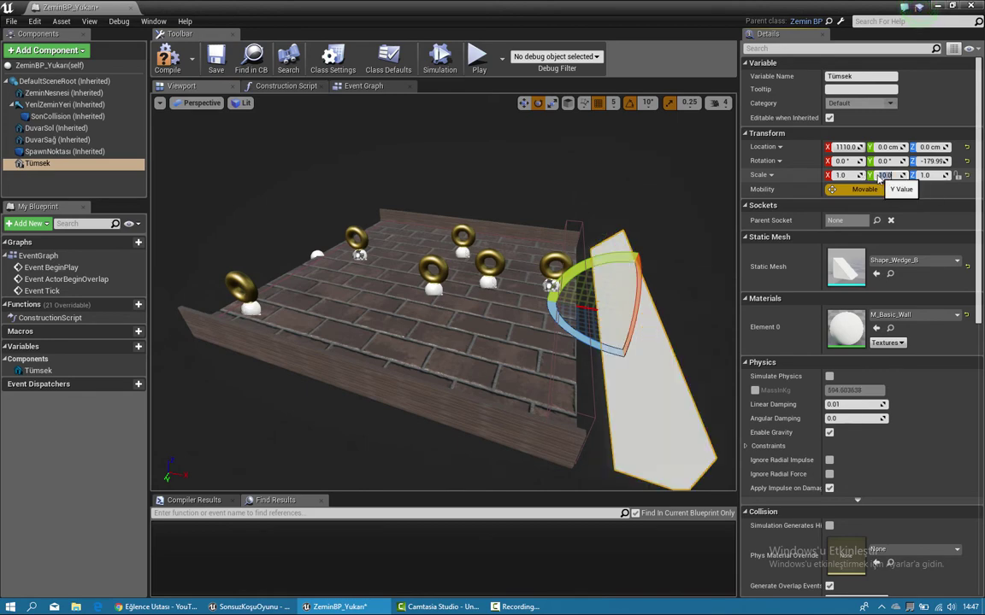
right_drag(592, 244, 614, 243)
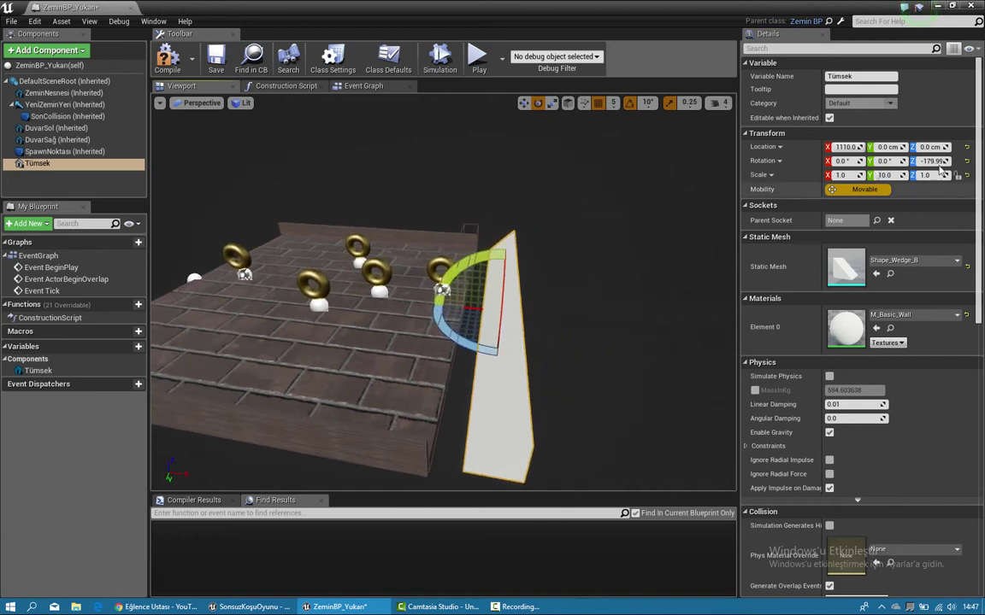
text(3)
key(Return)
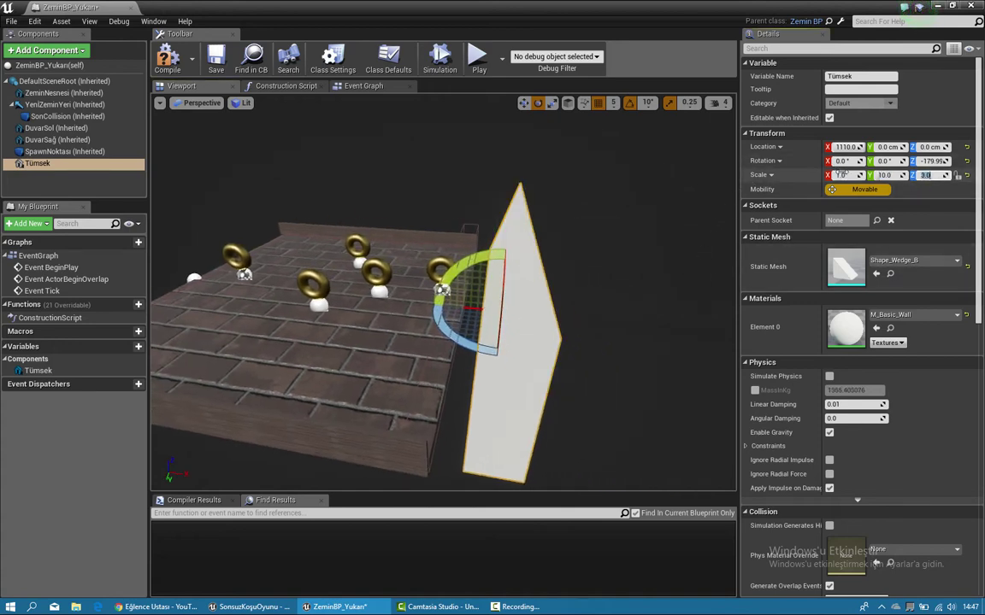
text(3)
key(Return)
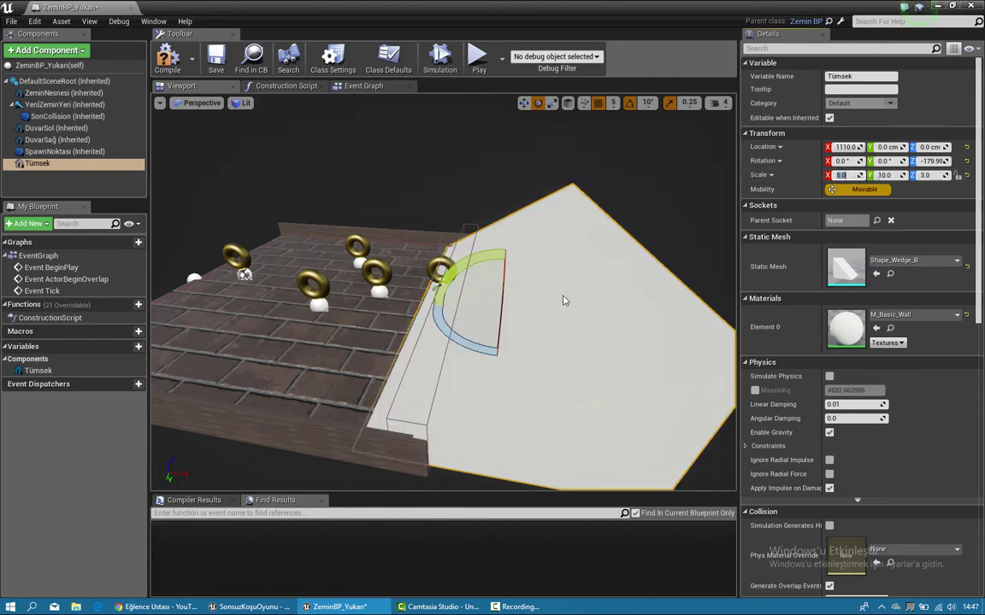
key(f)
key(w)
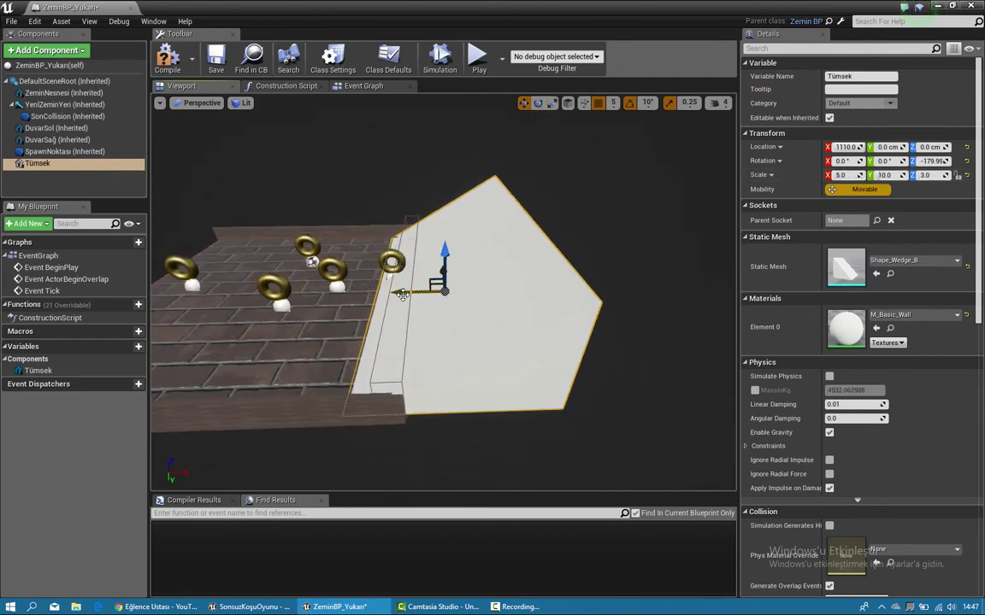
drag(402, 294, 443, 290)
Step: Set Tümsek's Element 0 material to M_Brick_Clay_Old and inspect the textured ramp
scroll(389, 305, up, 2)
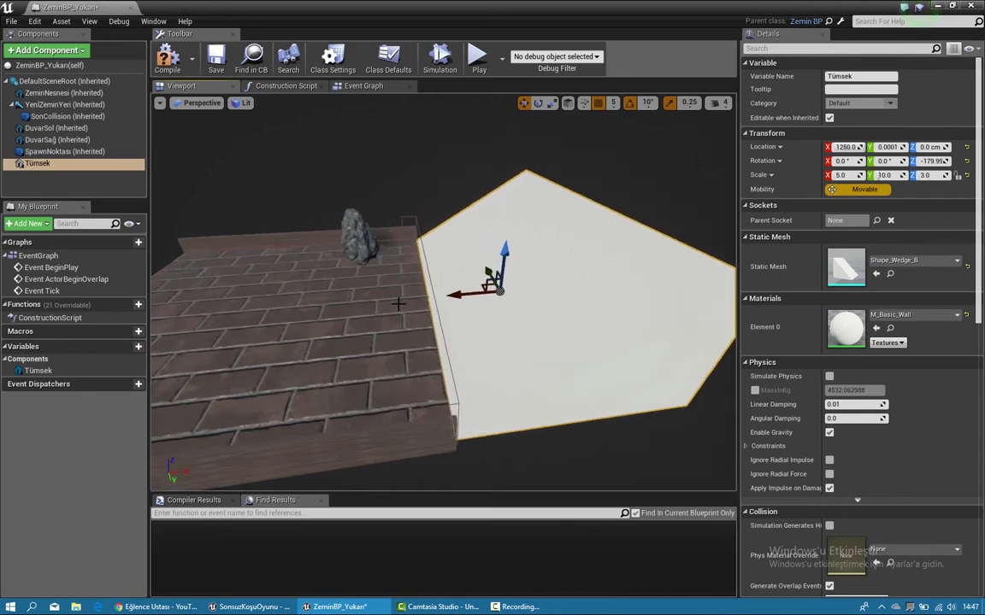
scroll(393, 303, up, 2)
scroll(402, 303, up, 2)
scroll(414, 301, up, 2)
scroll(415, 301, down, 3)
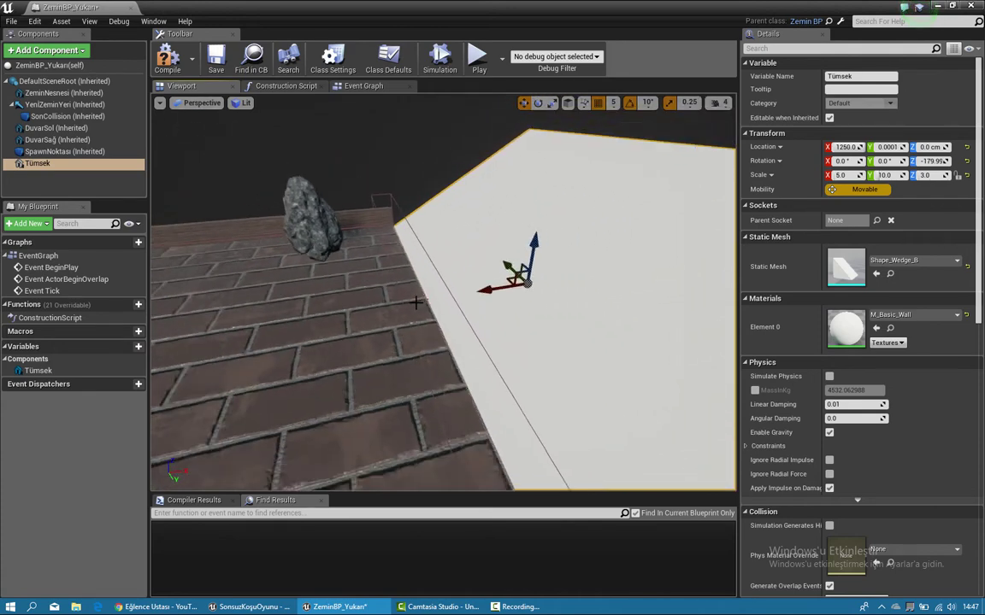
scroll(416, 302, down, 2)
click(915, 316)
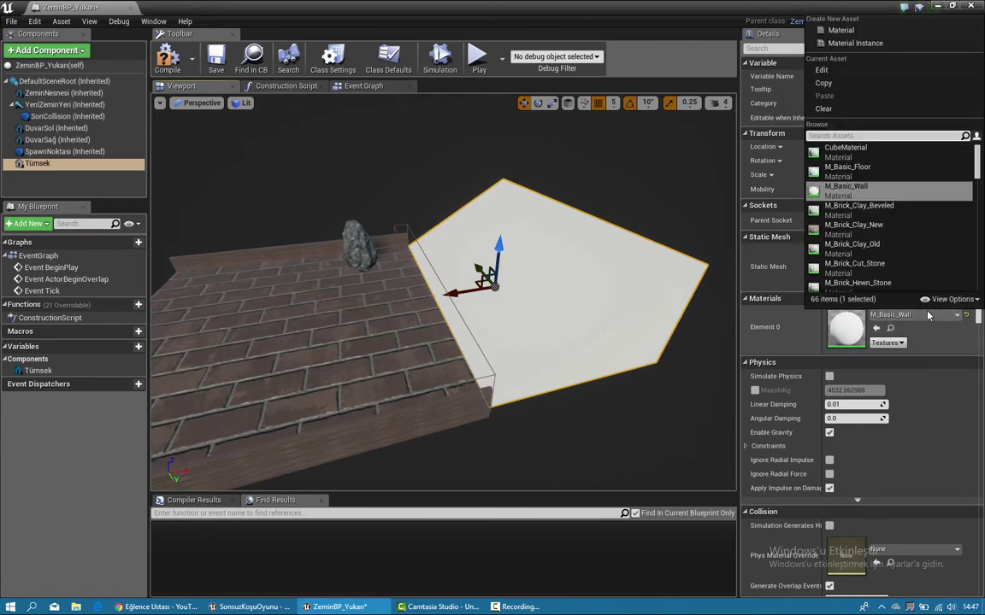
click(876, 248)
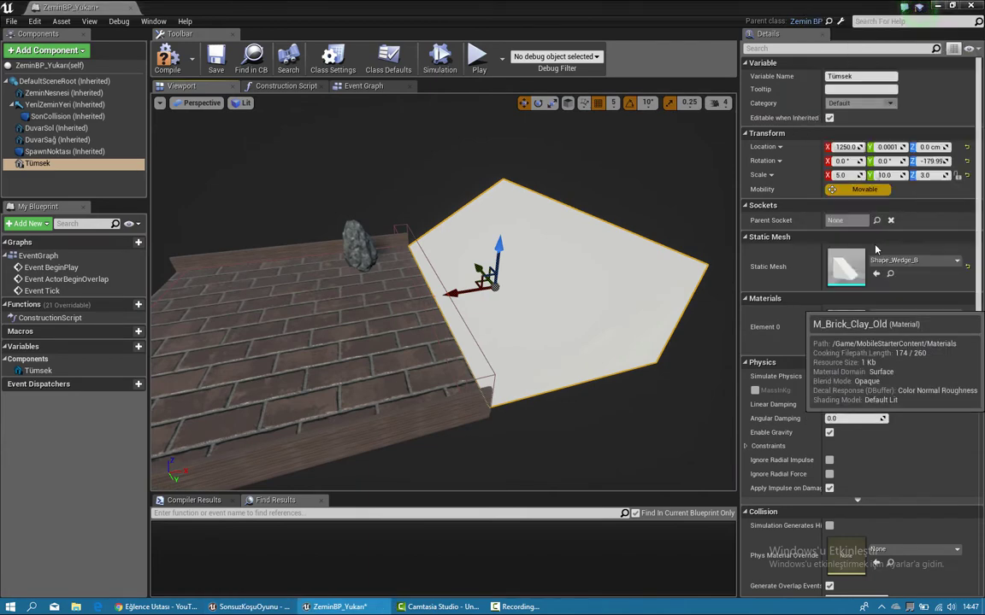
scroll(634, 255, up, 2)
mouse_move(634, 255)
right_down()
mouse_move(658, 256)
mouse_move(654, 240)
mouse_move(527, 250)
mouse_move(524, 191)
right_up()
scroll(682, 259, down, 3)
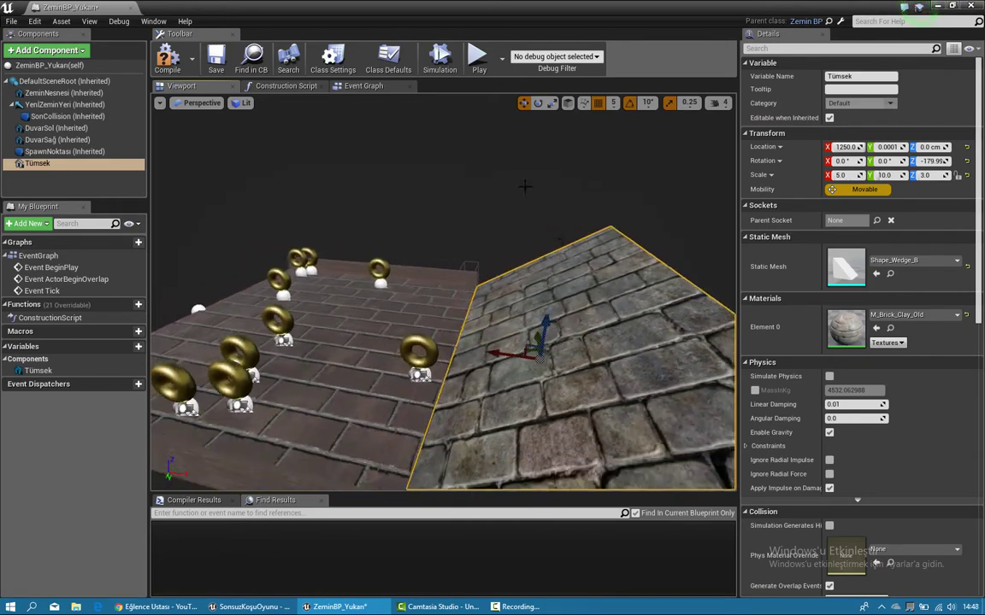
Step: Move the YeniZeminYeri arrow to X 1500, Z 295 at the top of the ramp
click(60, 104)
mouse_move(488, 261)
right_down()
mouse_move(582, 232)
mouse_move(543, 265)
right_up()
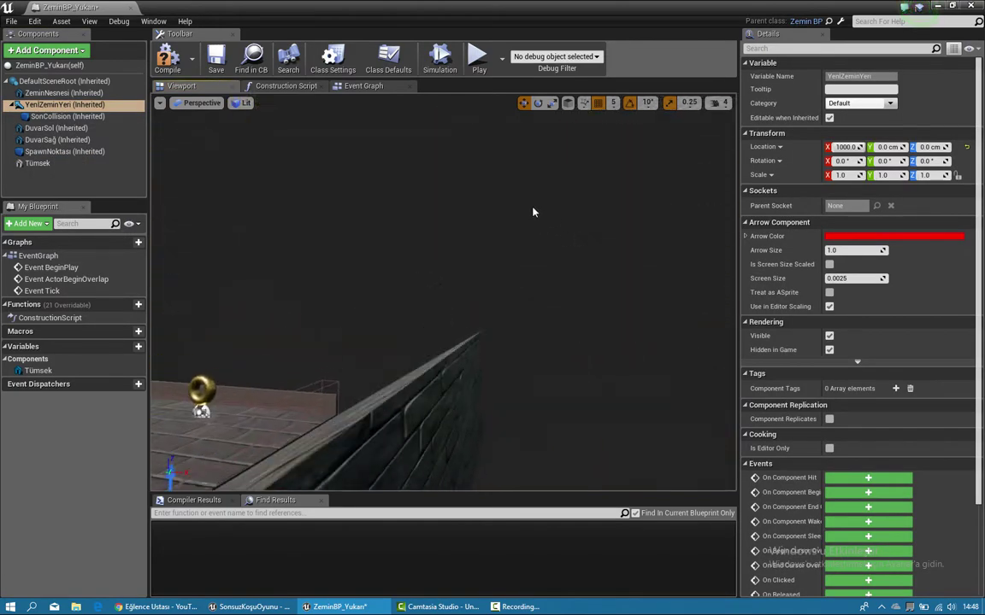
scroll(543, 265, down, 5)
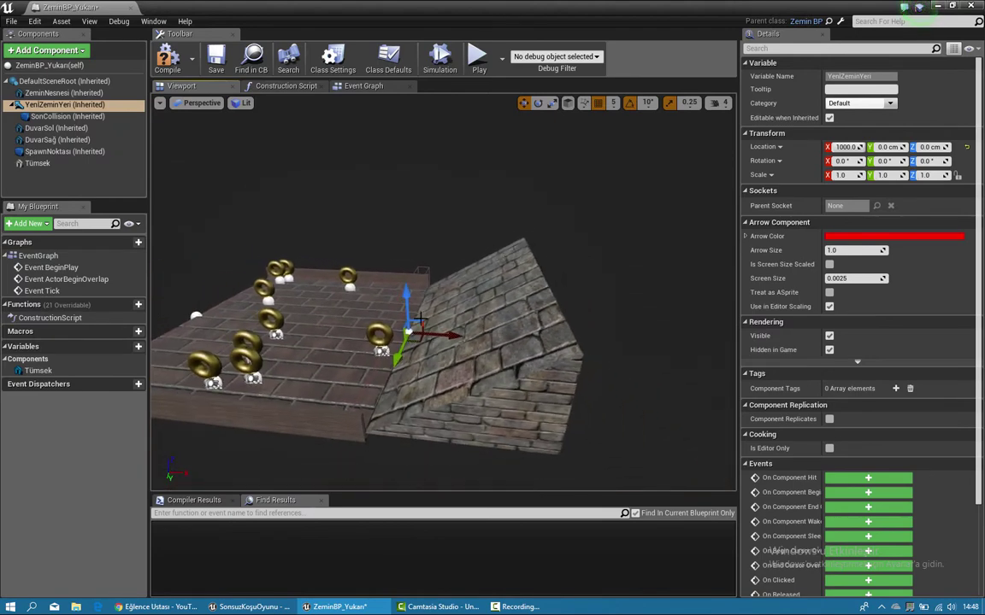
drag(444, 335, 555, 333)
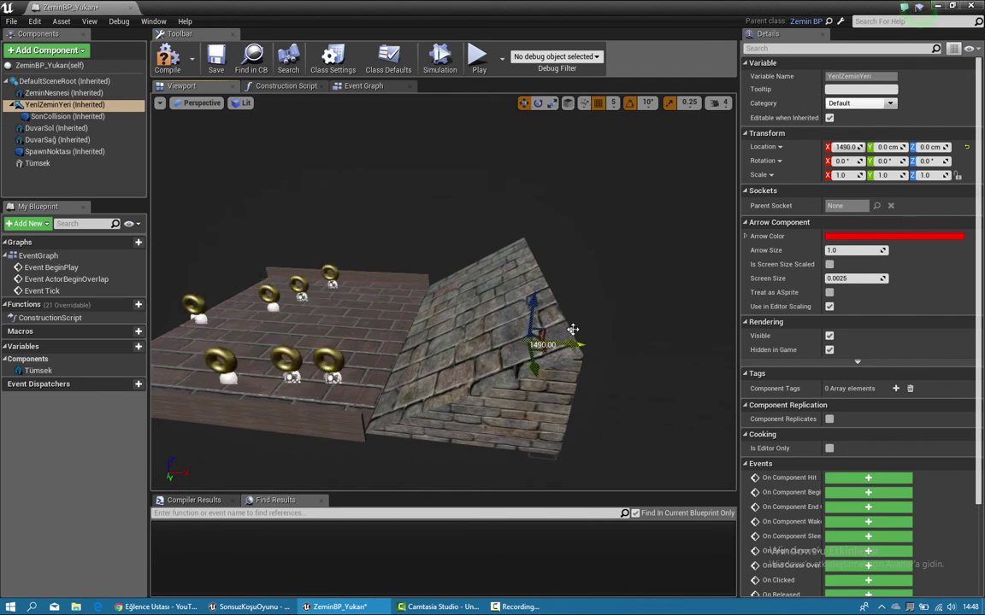
drag(558, 332, 574, 327)
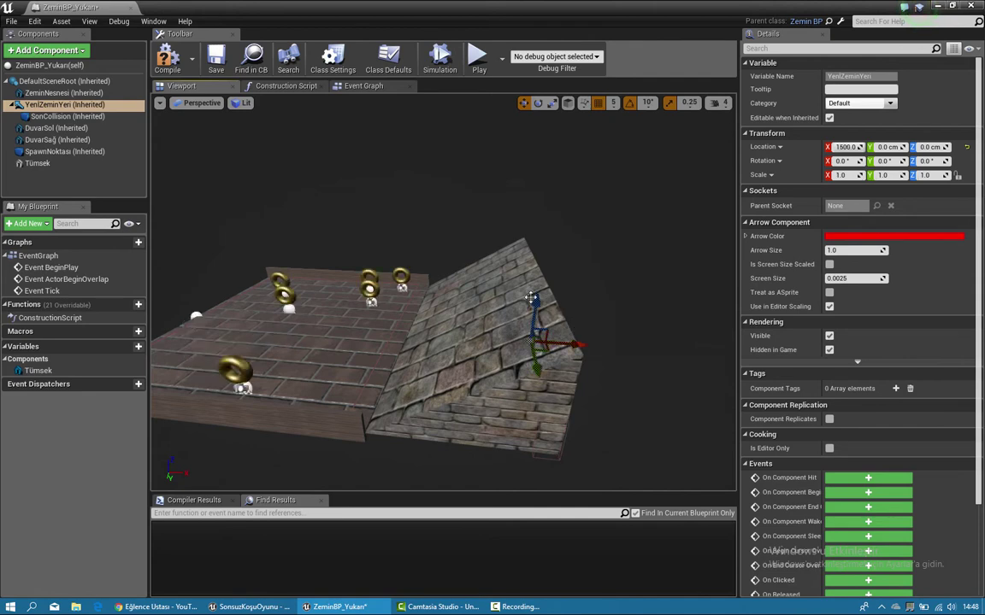
drag(538, 282, 555, 212)
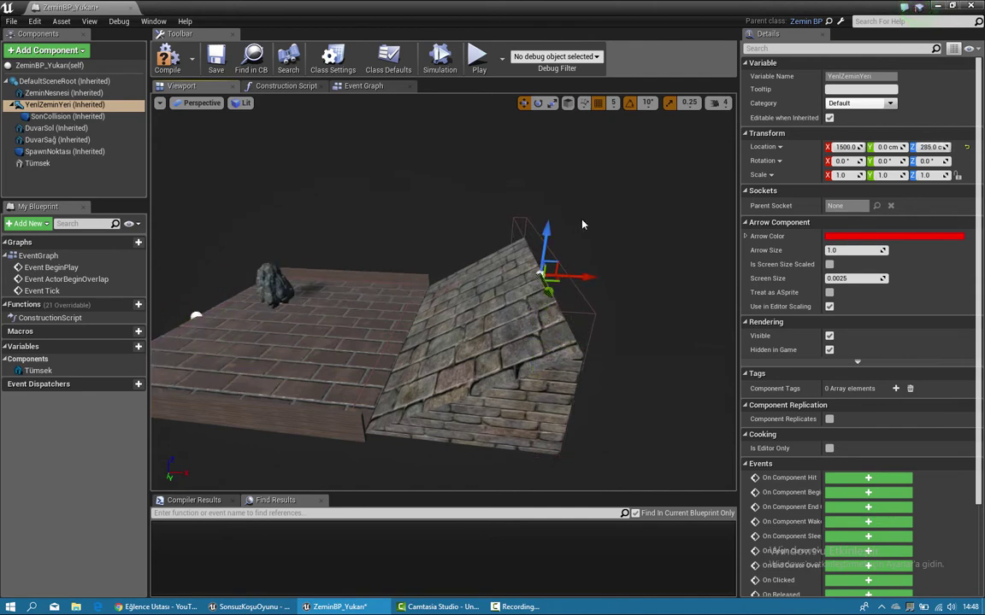
scroll(580, 218, up, 10)
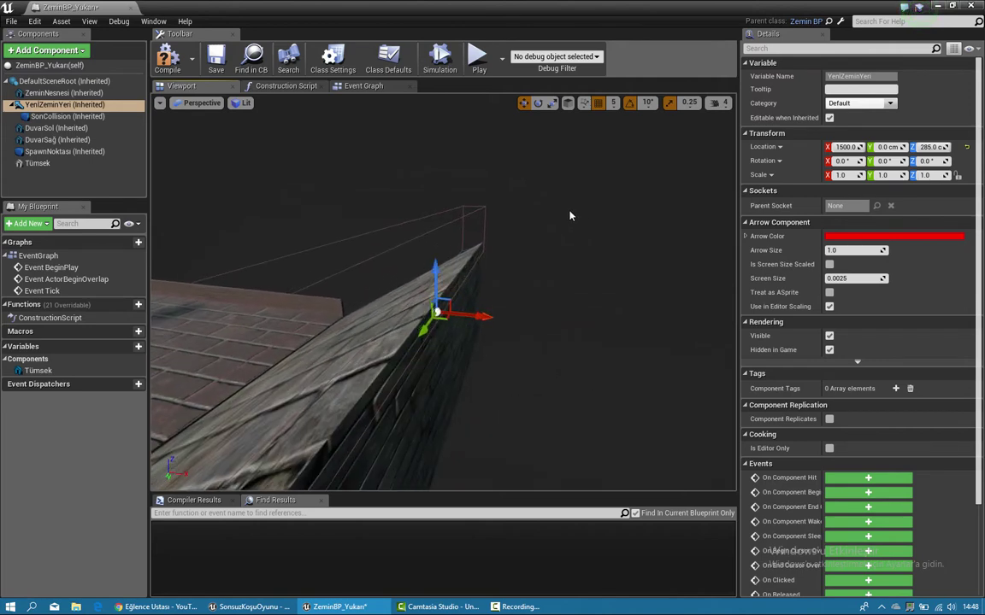
scroll(570, 216, up, 3)
scroll(502, 194, up, 2)
drag(447, 285, 448, 270)
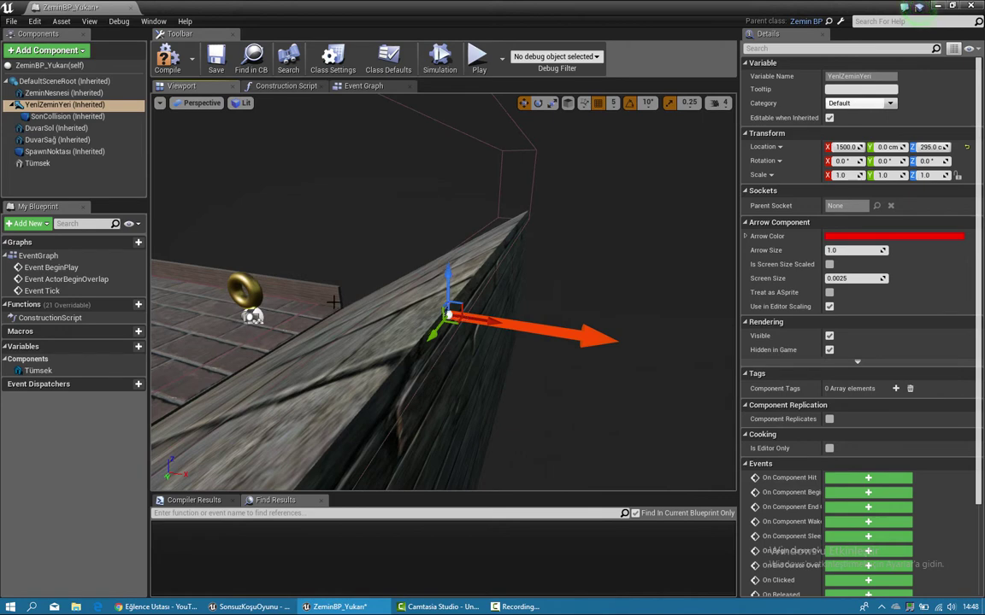
right_drag(334, 301, 559, 305)
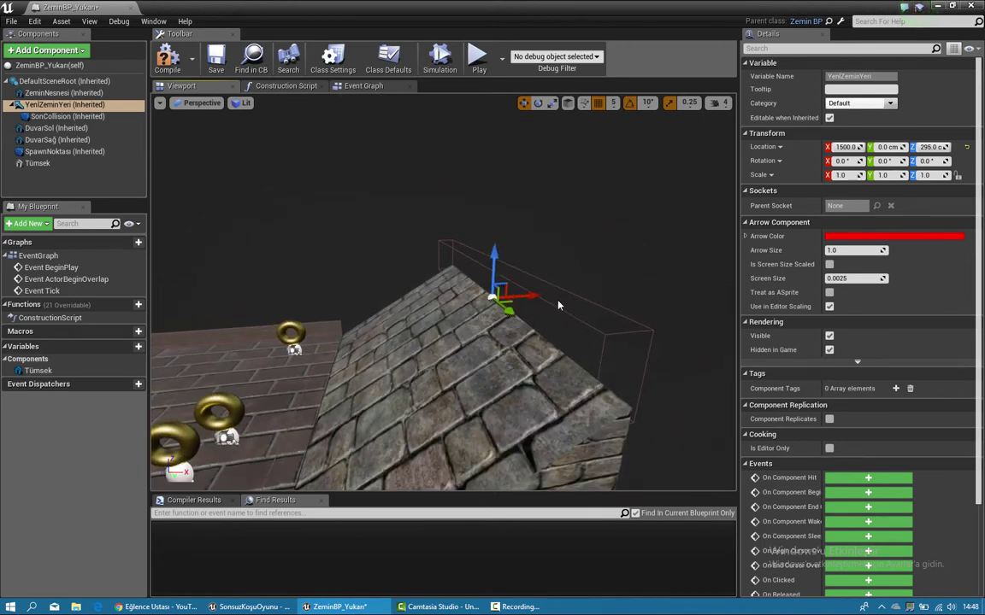
Step: Check the SonCollision box atop the ramp, compile ZeminBP_Yukarı and minimize its editor
click(66, 116)
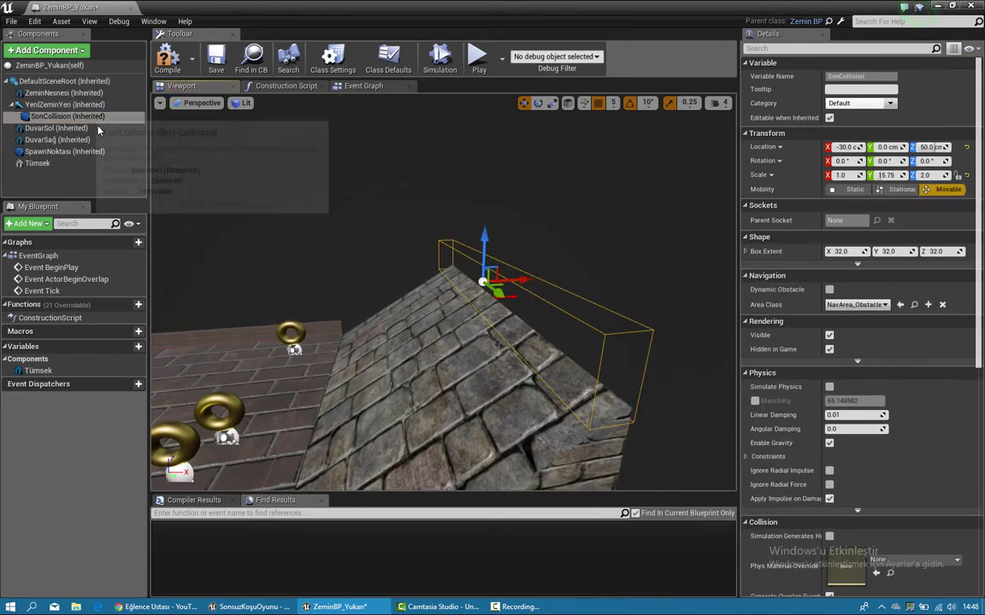
right_drag(308, 229, 406, 294)
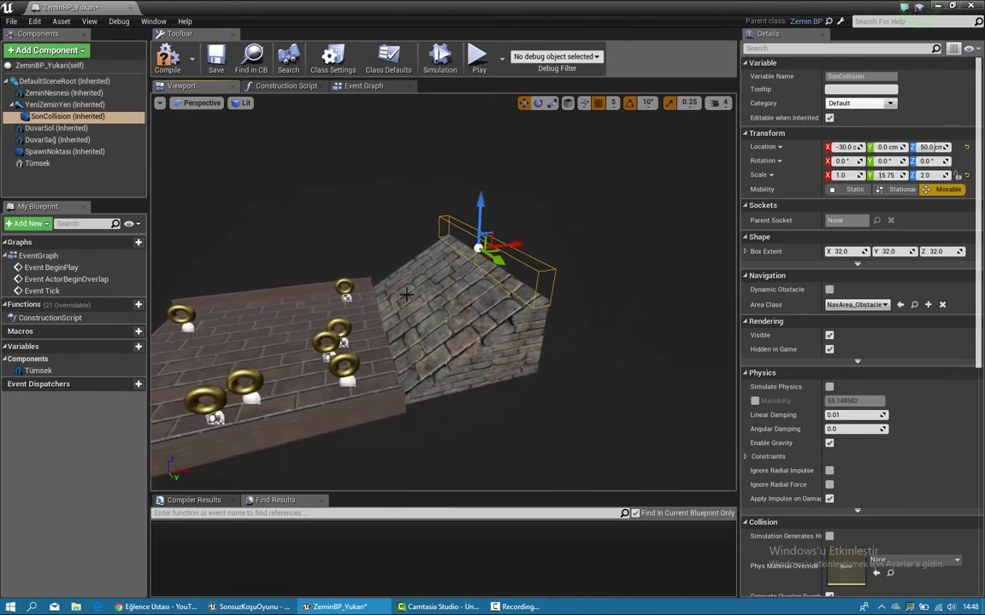
mouse_move(485, 233)
right_down()
mouse_move(435, 220)
mouse_move(564, 150)
mouse_move(527, 184)
mouse_move(393, 174)
mouse_move(430, 174)
mouse_move(465, 194)
mouse_move(508, 172)
mouse_move(485, 147)
right_up()
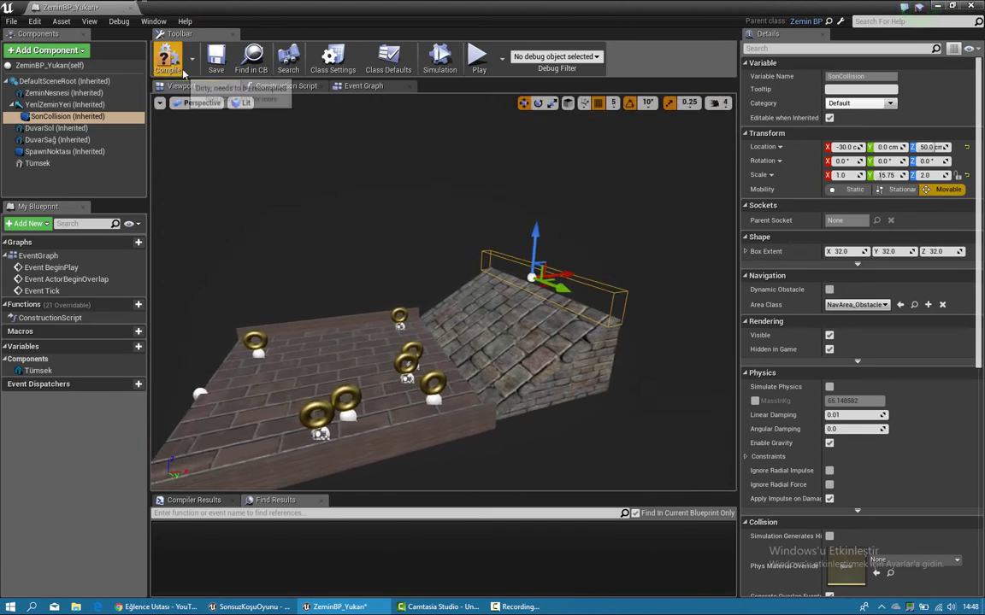
click(215, 58)
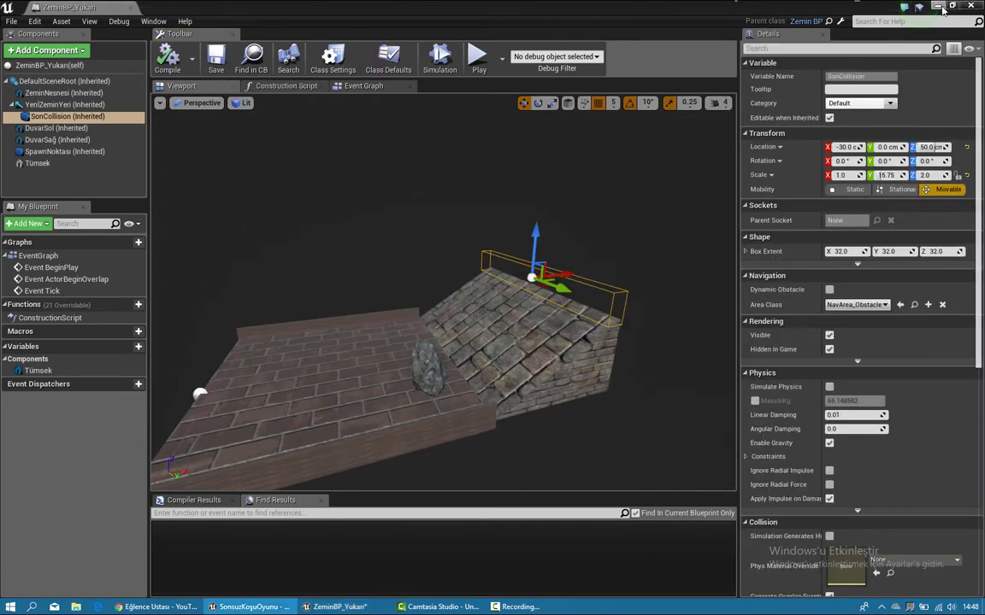
click(940, 7)
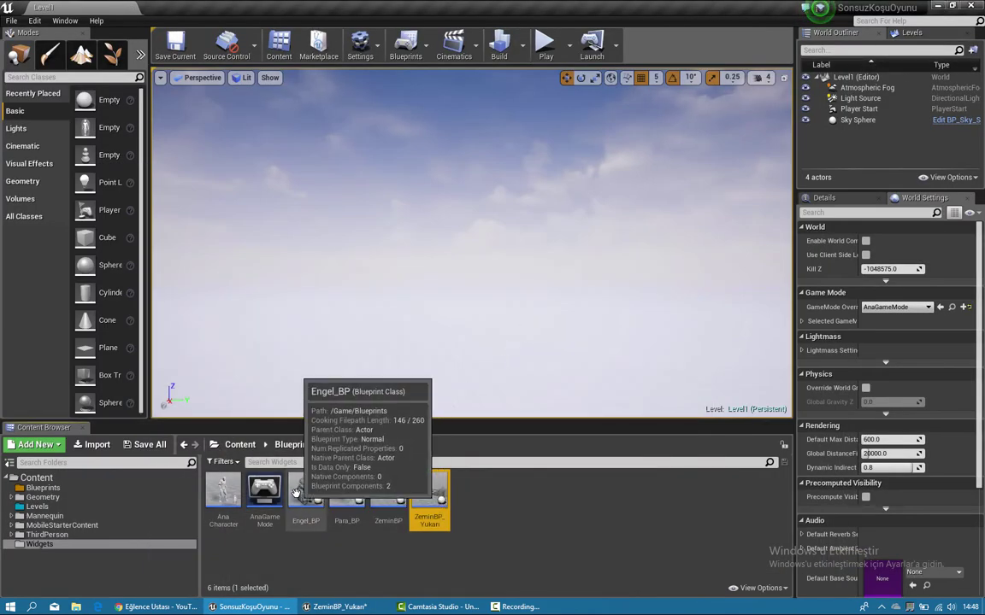
Step: Open AnaGameMode's Event Graph and shift the SpawnActor, SET and transform nodes right
double_click(268, 504)
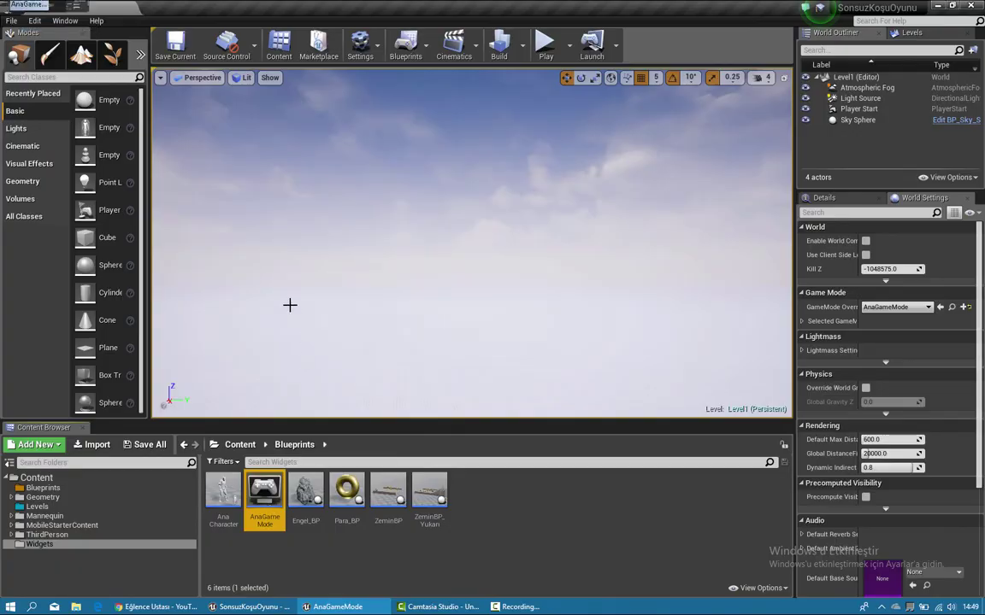
scroll(537, 292, up, 5)
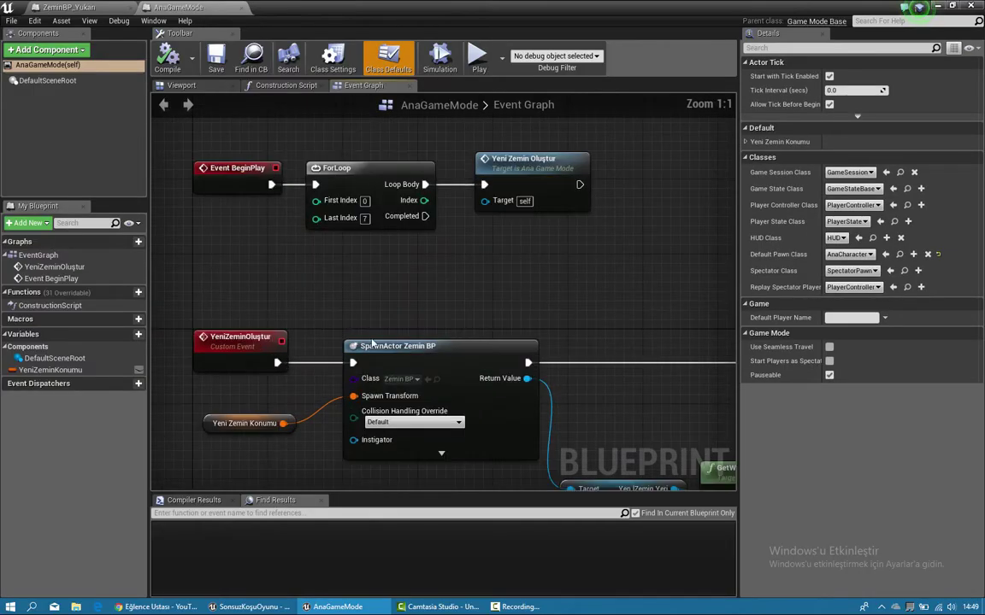
right_drag(201, 412, 274, 339)
drag(264, 344, 347, 381)
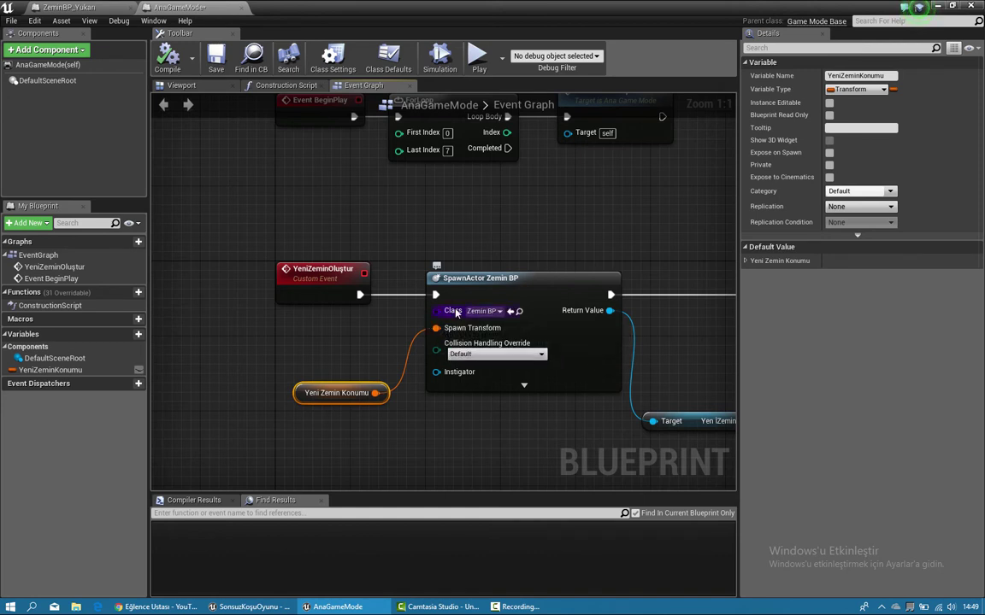
scroll(296, 271, down, 1)
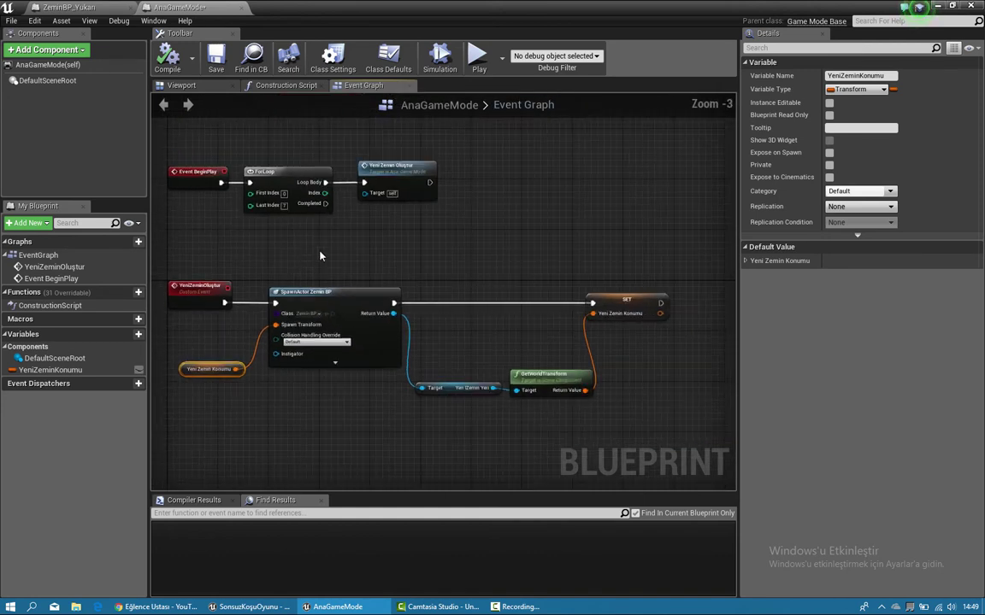
drag(308, 246, 667, 419)
drag(335, 309, 433, 310)
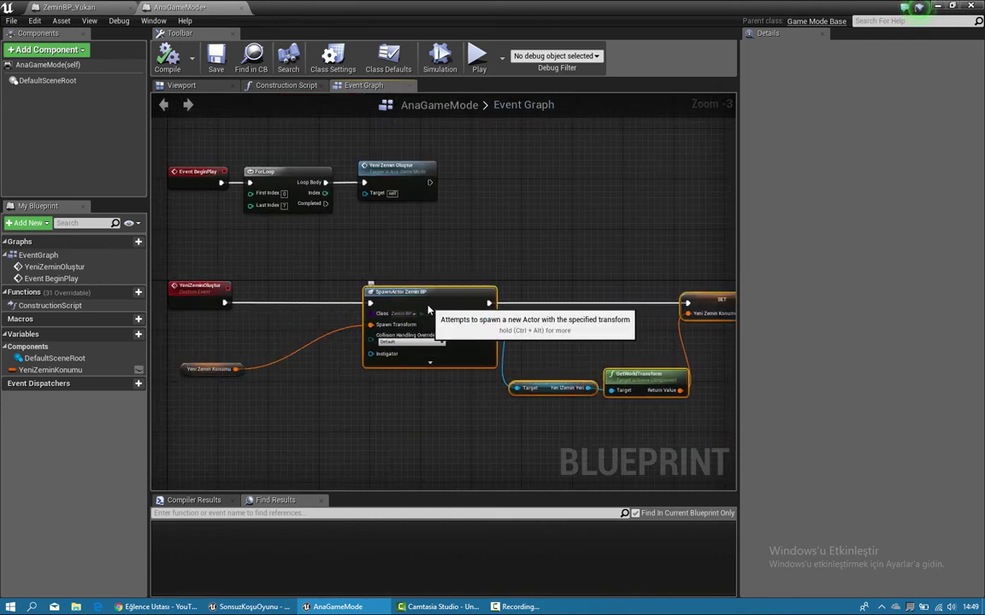
drag(192, 368, 243, 393)
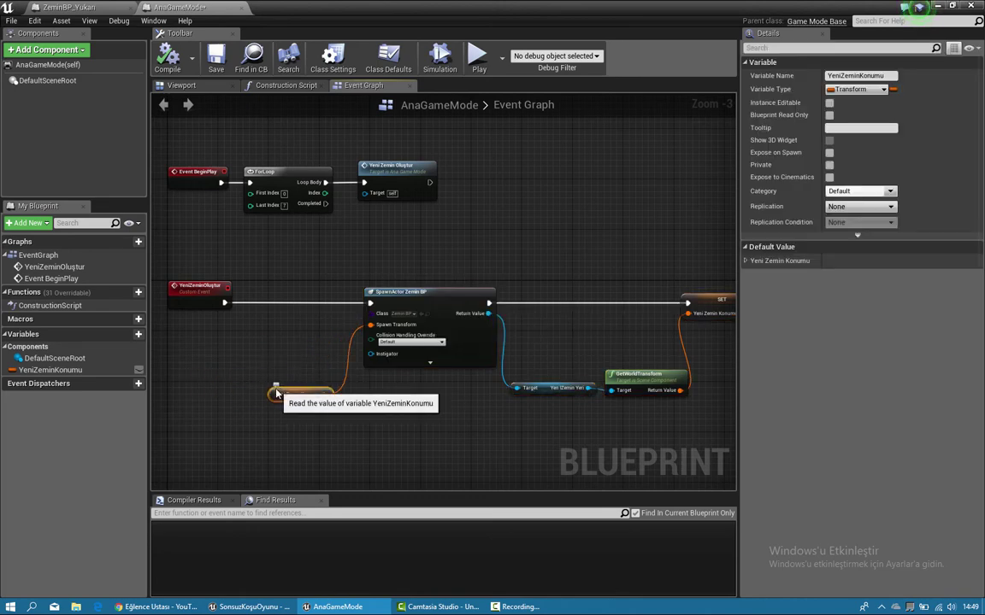
scroll(251, 311, up, 3)
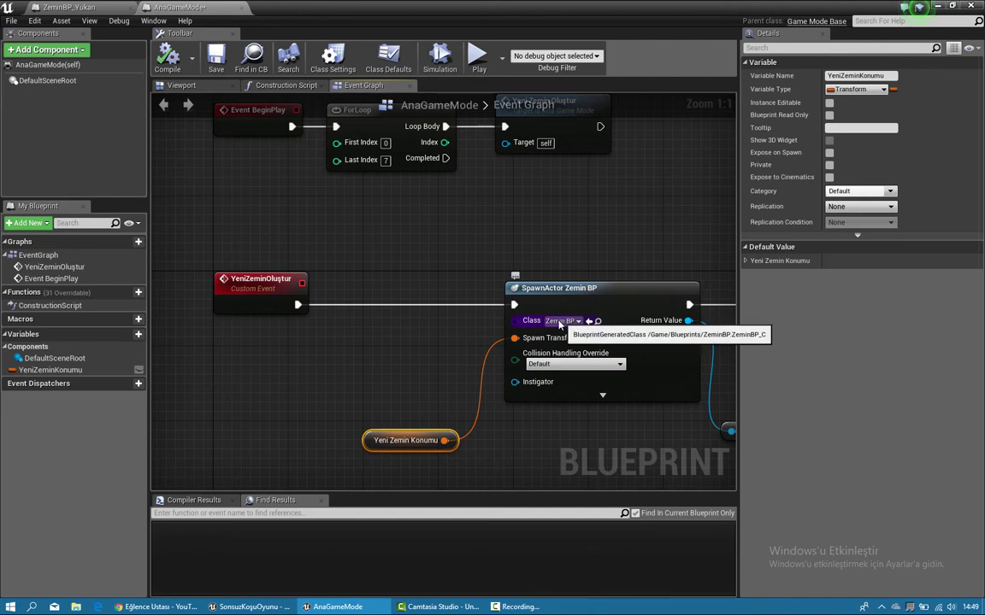
Step: Promote SpawnActor's Class pin to a variable named Zeminler and delete its graph node
right_click(559, 322)
click(560, 337)
text(Zeminler)
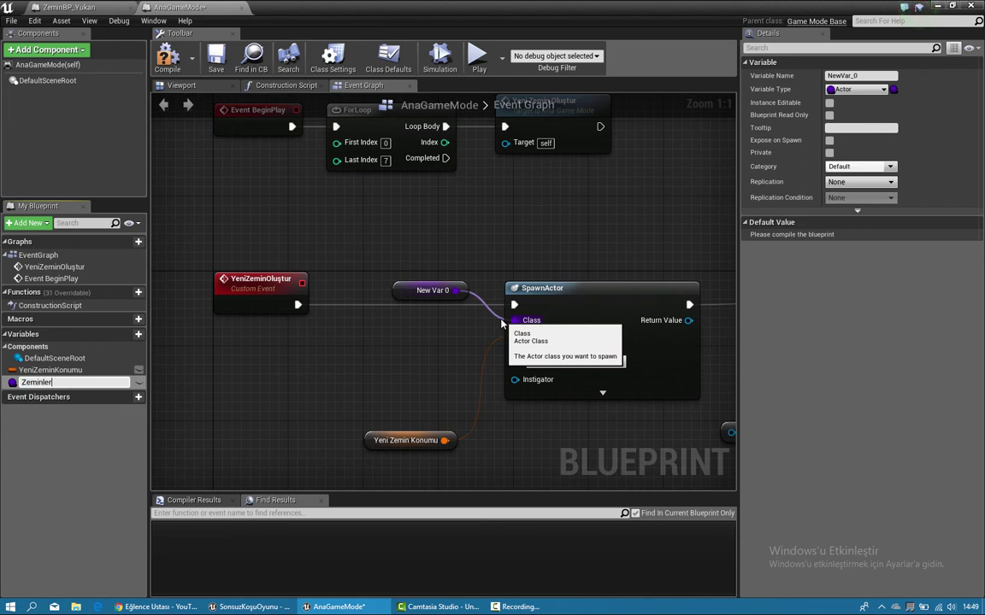
key(Return)
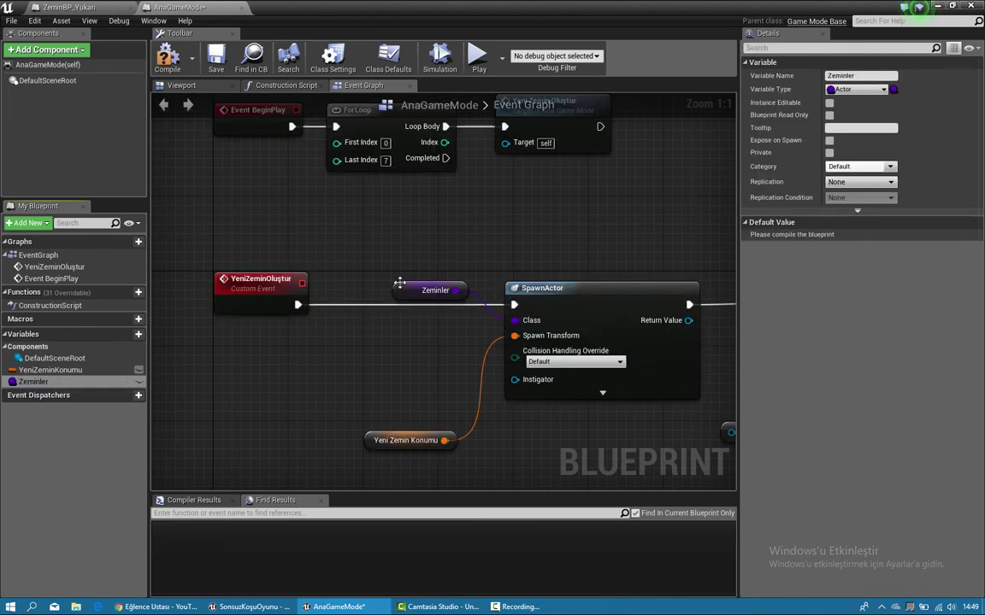
drag(399, 283, 232, 365)
key(Delete)
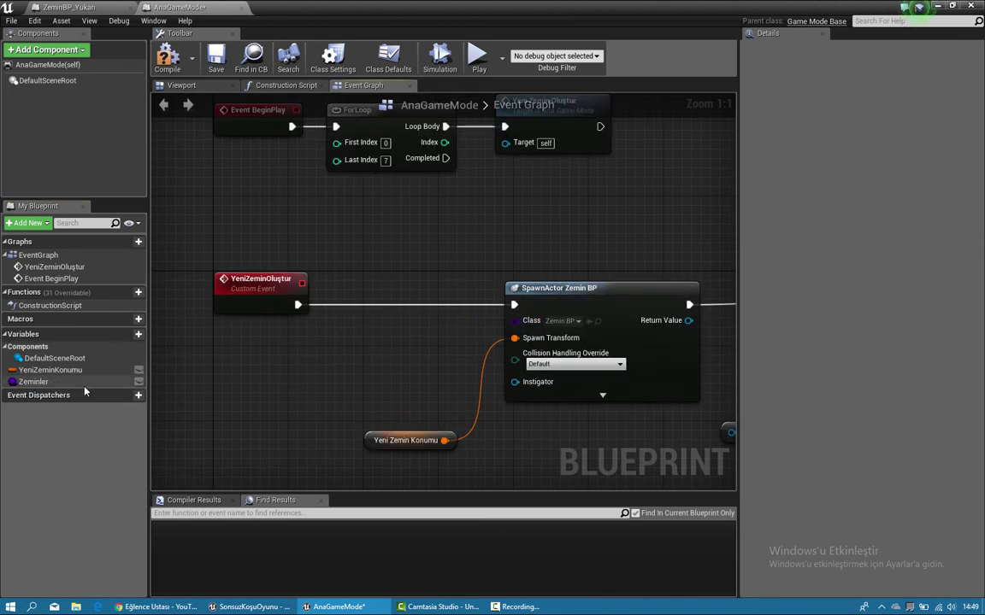
Step: Make Zeminler an Actor class array and drag it back into the graph
click(34, 381)
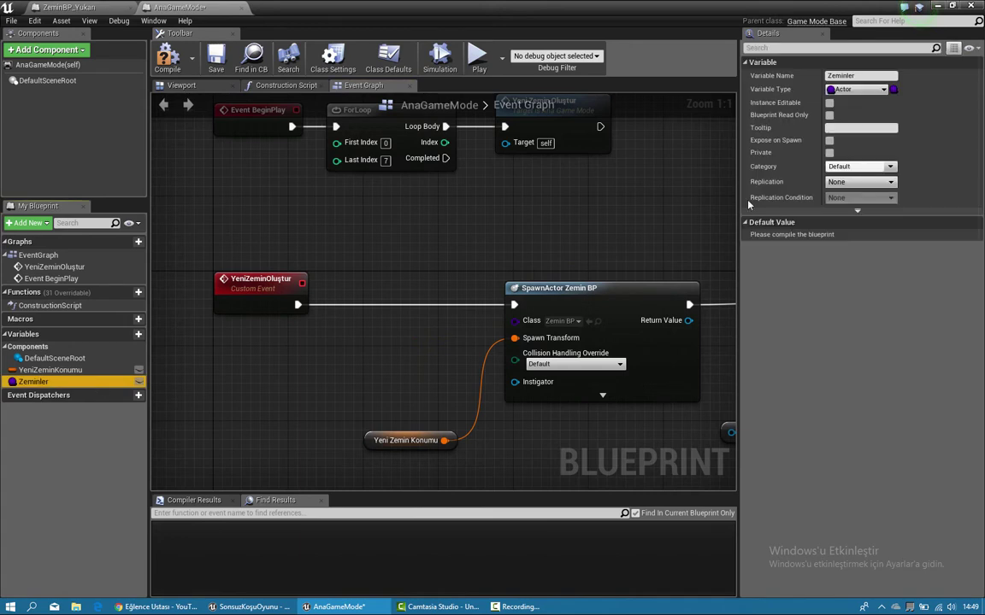
click(894, 89)
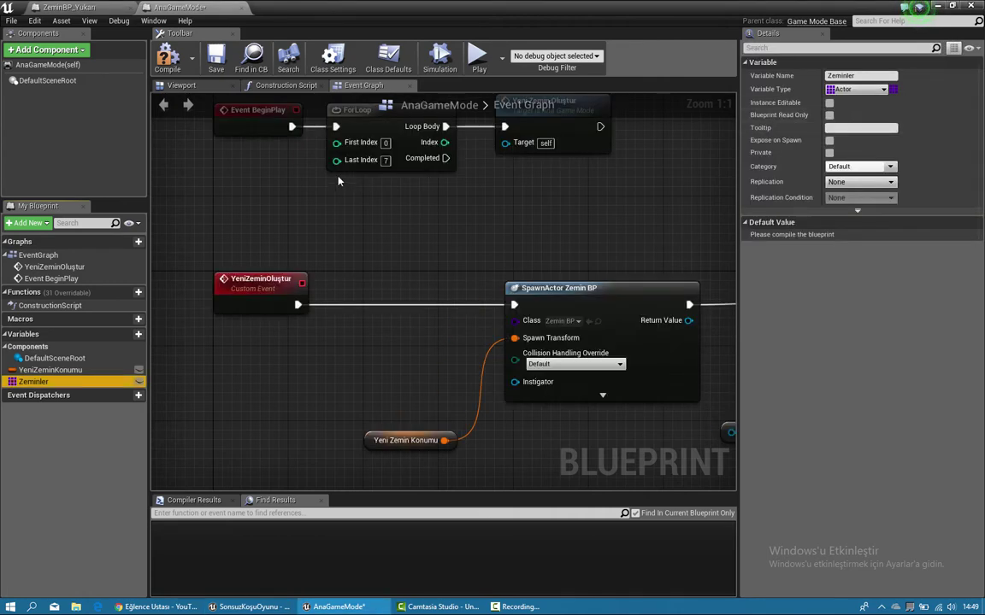
right_drag(367, 207, 305, 166)
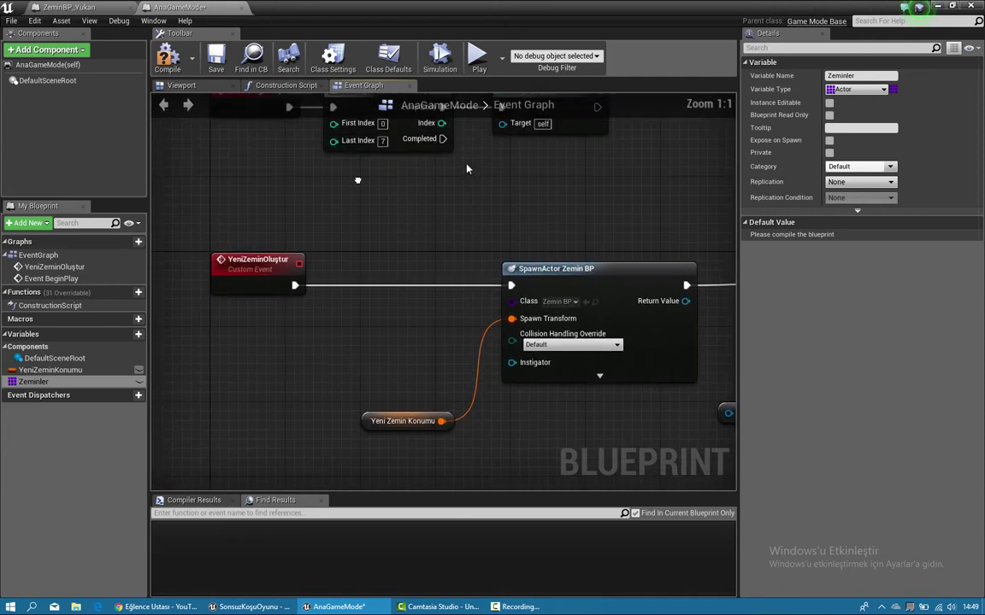
right_drag(304, 166, 229, 262)
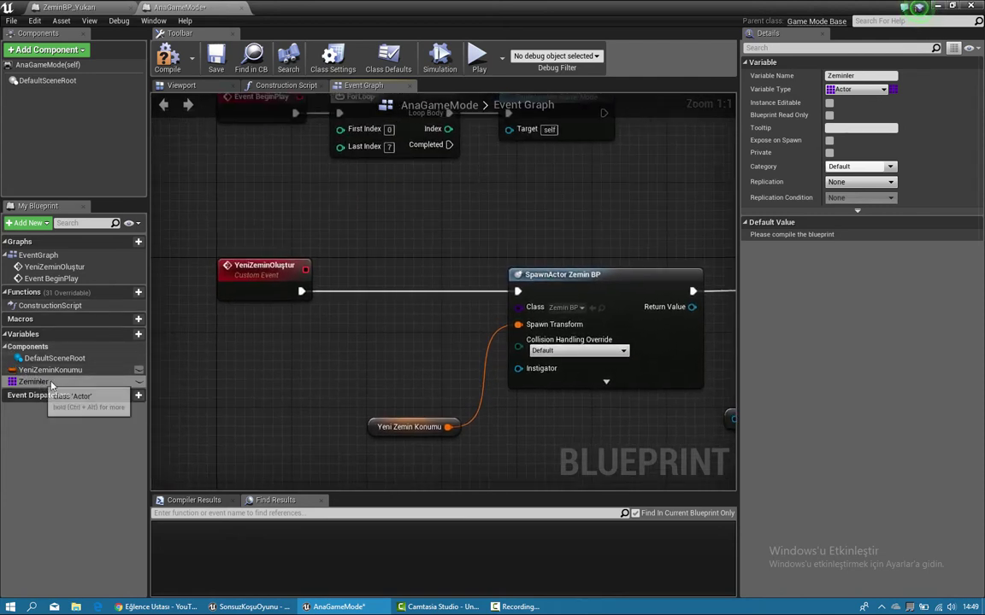
mouse_move(34, 381)
mouse_down()
mouse_move(189, 347)
mouse_move(218, 329)
mouse_move(325, 337)
mouse_move(331, 327)
mouse_up()
Step: Place a Zeminler getter with a GET node and arrange it beside Yeni Zemin Konumu
click(218, 327)
text(get)
click(389, 389)
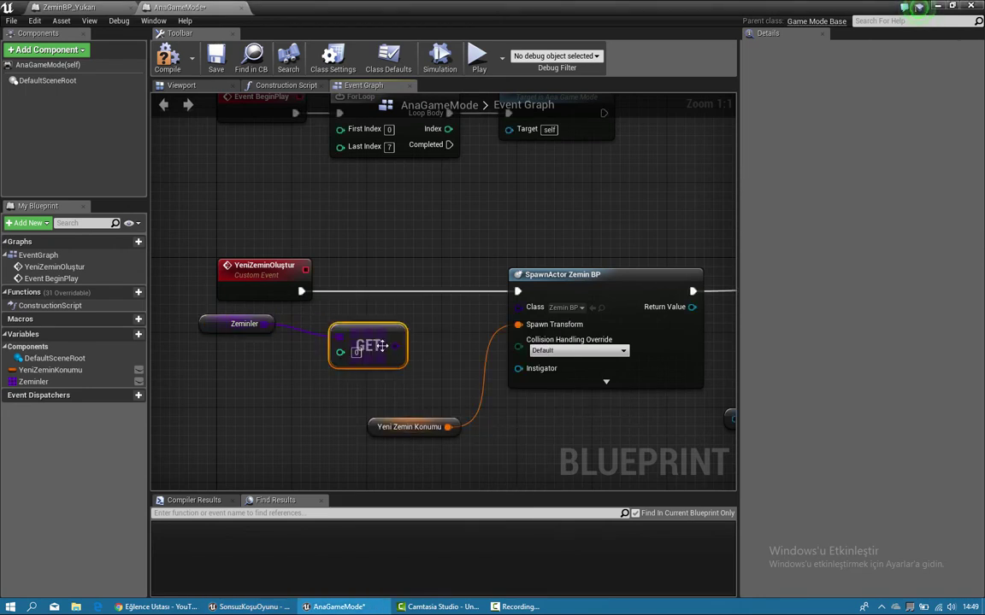
right_drag(381, 334, 435, 315)
mouse_move(425, 329)
mouse_down()
mouse_move(454, 348)
mouse_move(587, 291)
mouse_up()
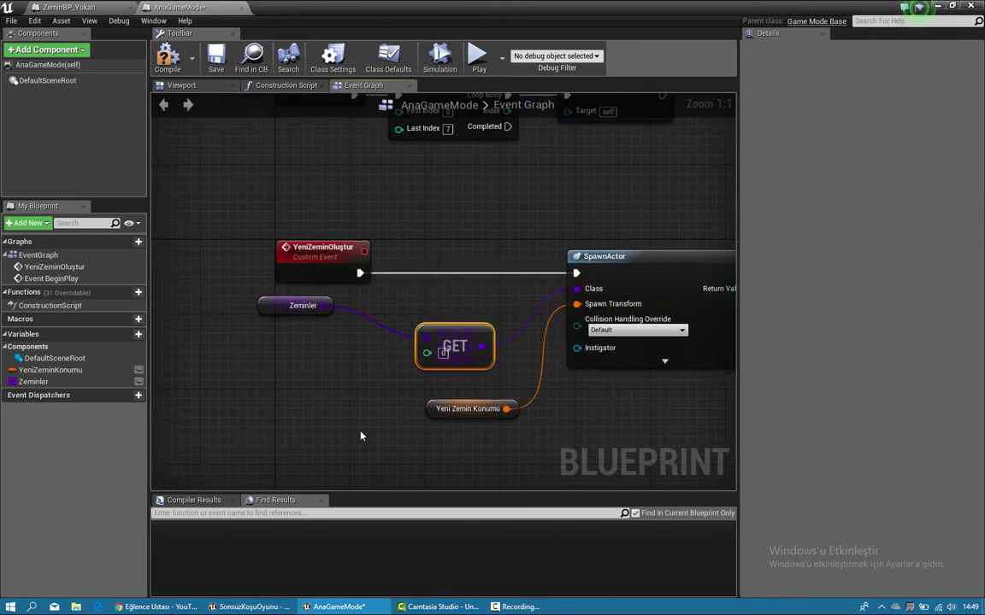
drag(432, 415, 451, 414)
Step: Feed GET's index from a new Random Integer in Range node
drag(426, 353, 355, 419)
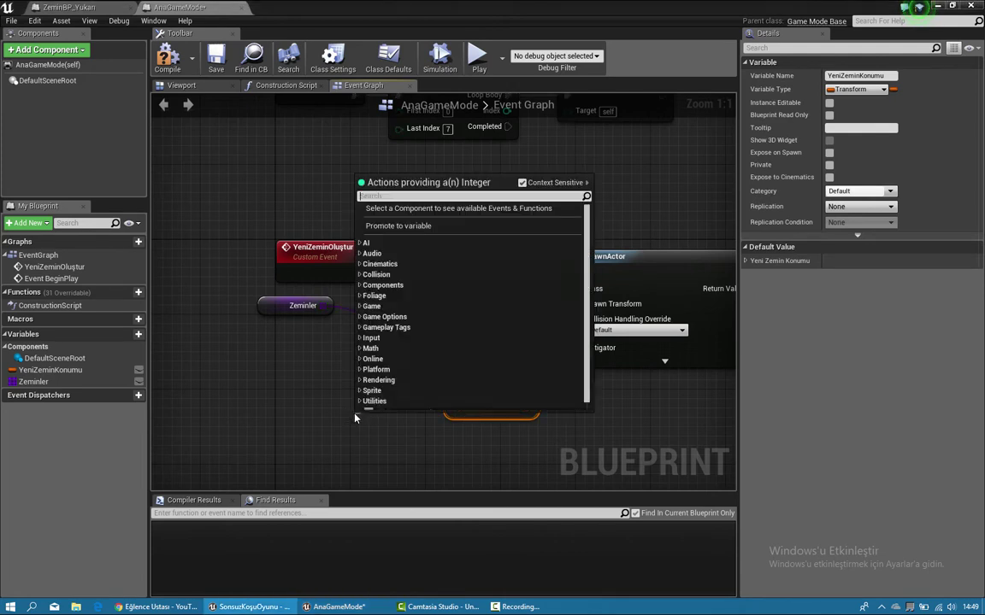
text(ran)
key(Up)
key(Up)
key(Down)
key(Down)
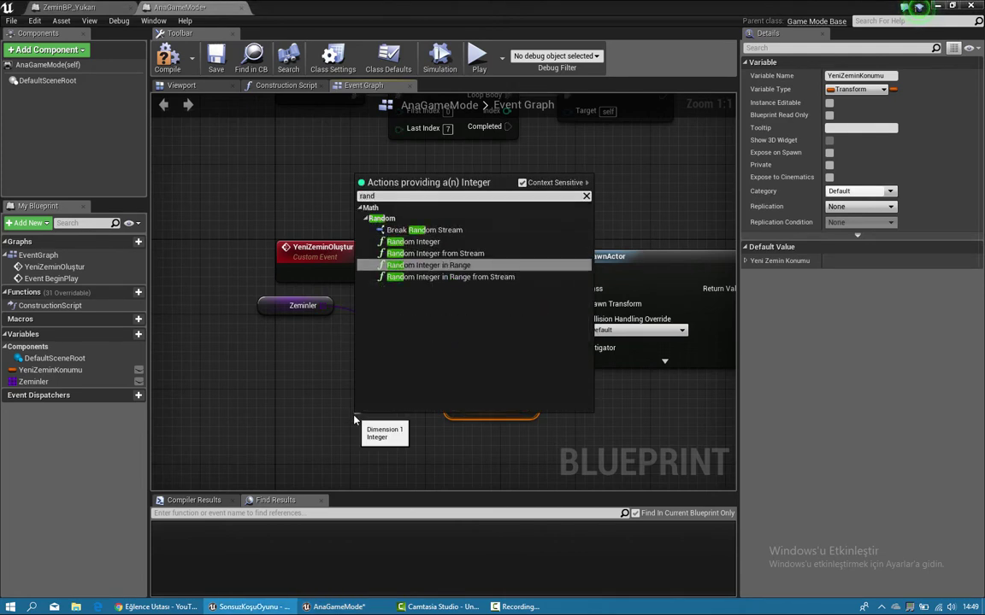
key(Return)
drag(353, 418, 277, 387)
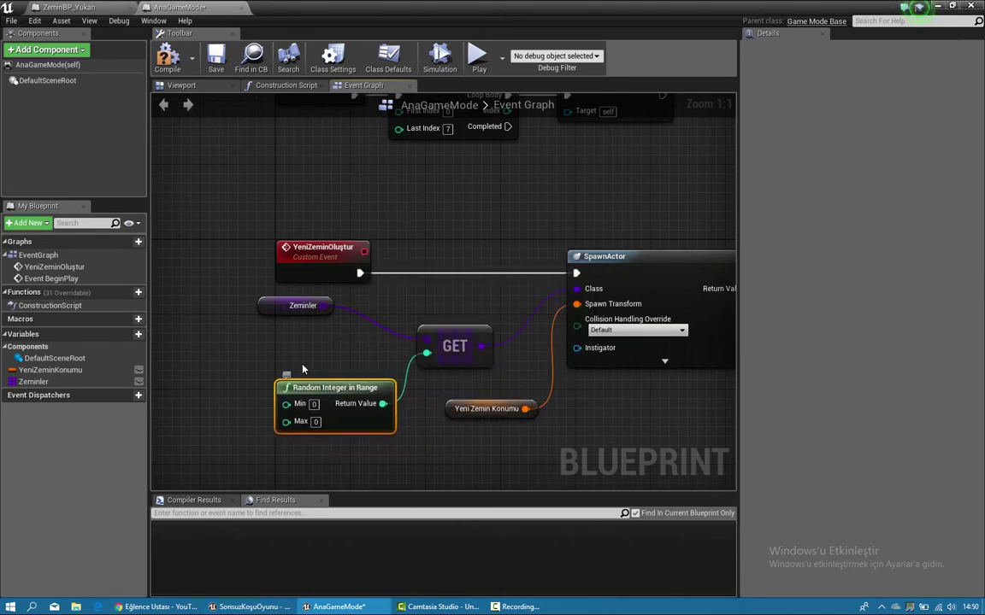
right_drag(311, 415, 380, 387)
Step: Add a Last Index node on Zeminler and wire it into the random range's Max
drag(396, 279, 215, 428)
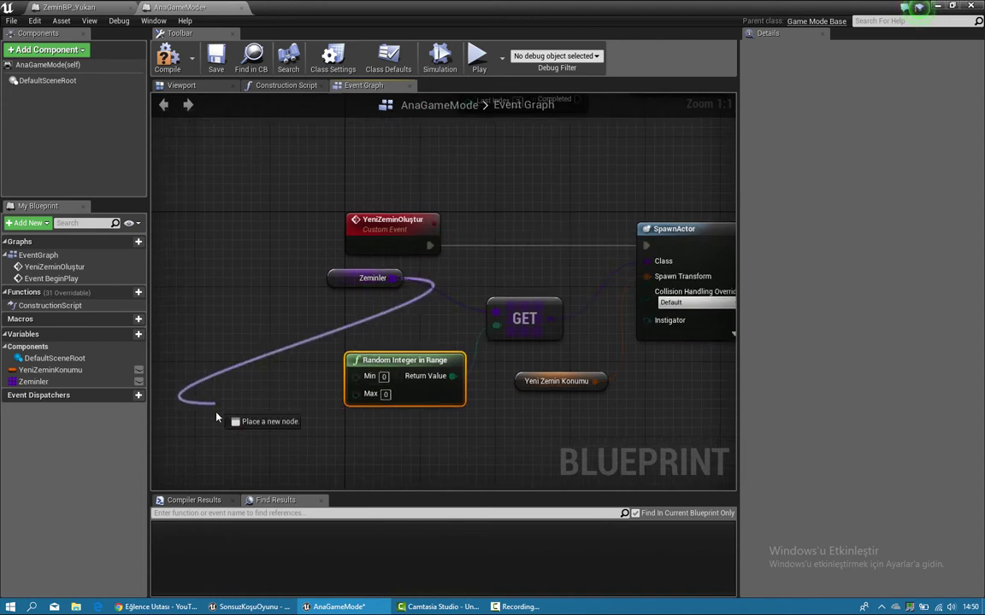
text(getlas)
key(BackSpace)
key(BackSpace)
key(BackSpace)
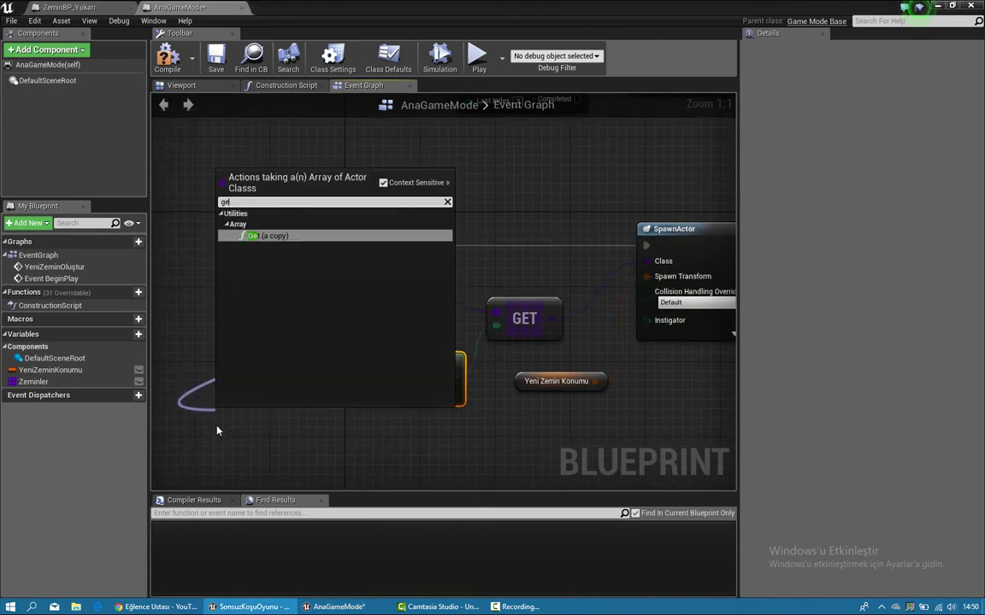
key(BackSpace)
key(BackSpace)
text(last)
key(Return)
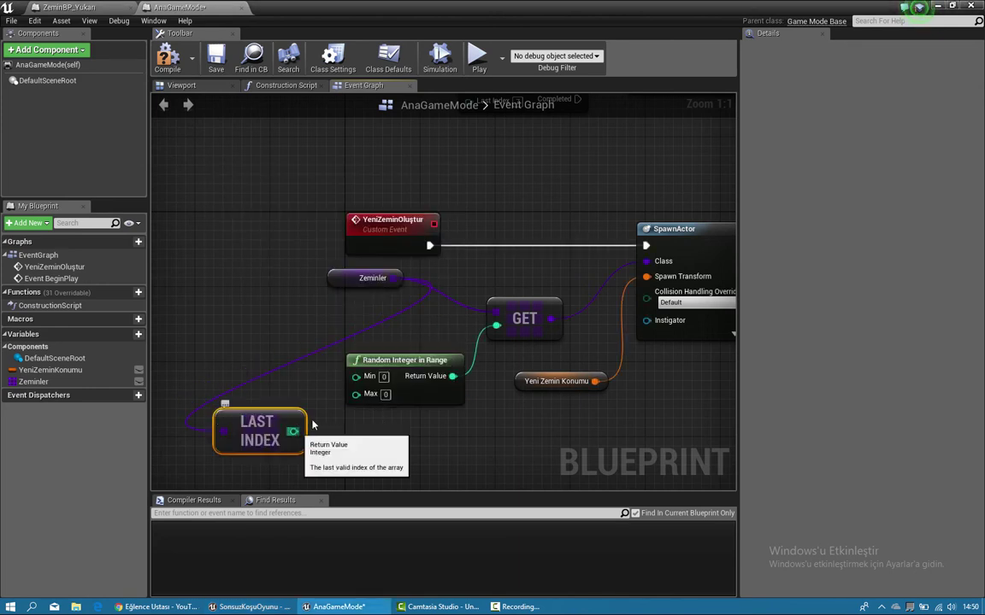
mouse_move(261, 424)
mouse_down()
mouse_move(270, 387)
mouse_move(290, 396)
mouse_up()
mouse_move(334, 271)
mouse_down()
mouse_move(304, 300)
mouse_move(255, 309)
mouse_up()
right_drag(438, 254, 304, 262)
Step: Try connecting the spawned actor output to the Target pin
scroll(305, 263, down, 3)
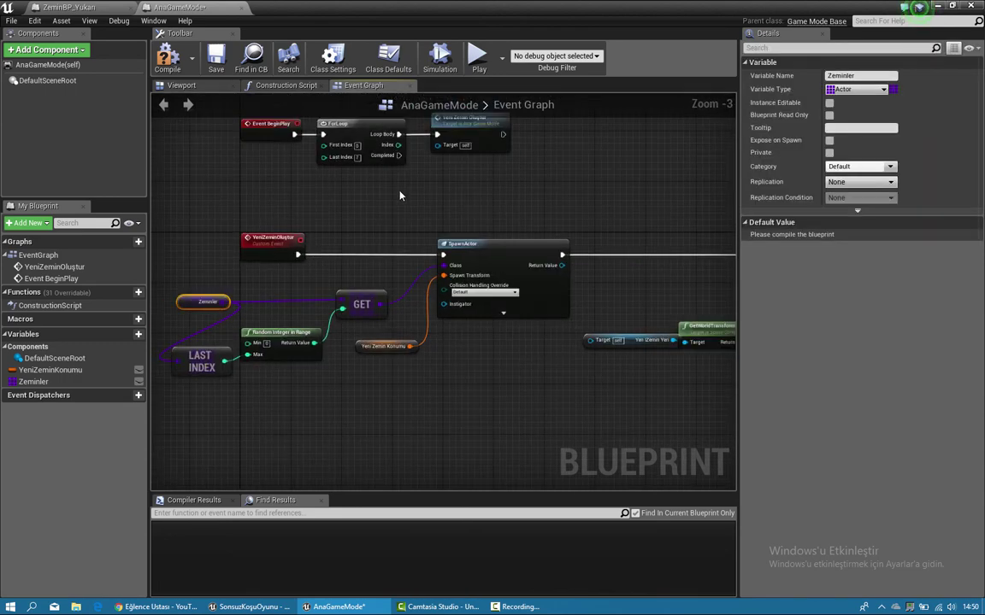
right_drag(474, 240, 377, 216)
mouse_move(464, 242)
mouse_down()
mouse_move(485, 297)
mouse_move(461, 248)
mouse_up()
Step: Compile the AnaGameMode blueprint and bring the Zeminler and GET nodes into view
click(168, 58)
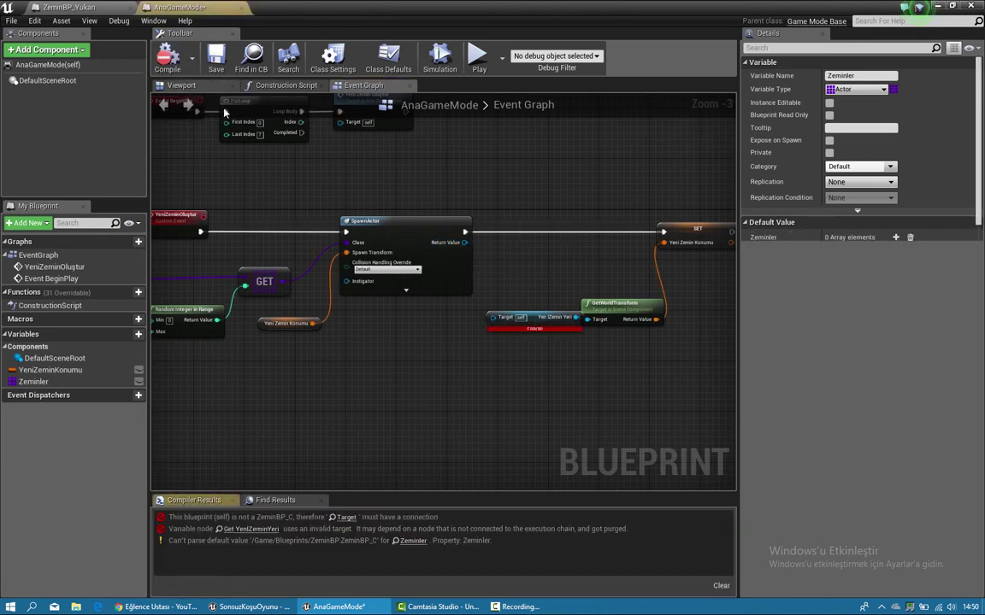
right_drag(224, 112, 353, 173)
scroll(294, 243, up, 3)
right_drag(286, 334, 346, 322)
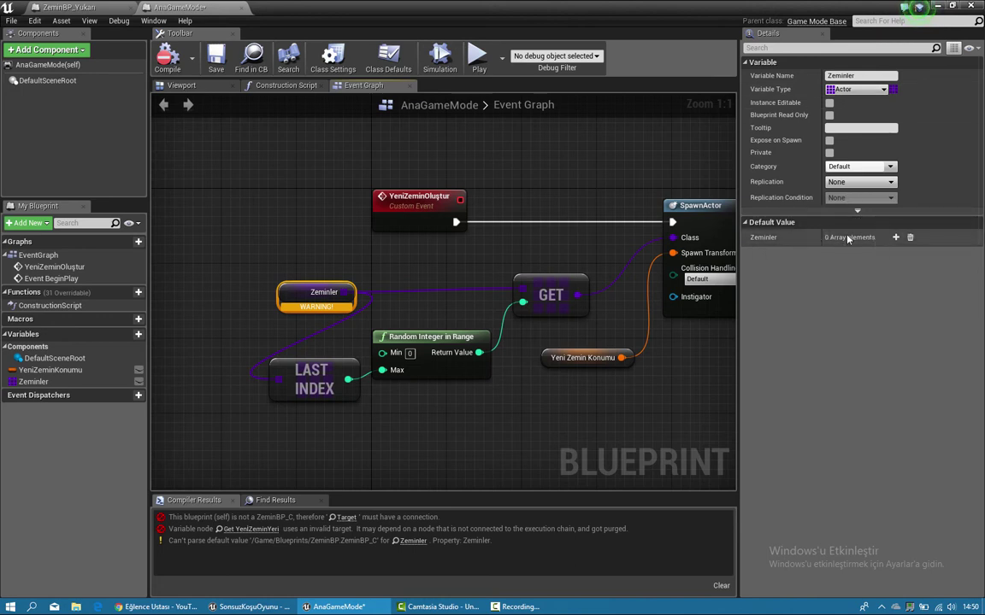
Step: Give the Zeminler array two defaults, ZeminBP and ZeminBP_Yukarı, then recompile
click(897, 238)
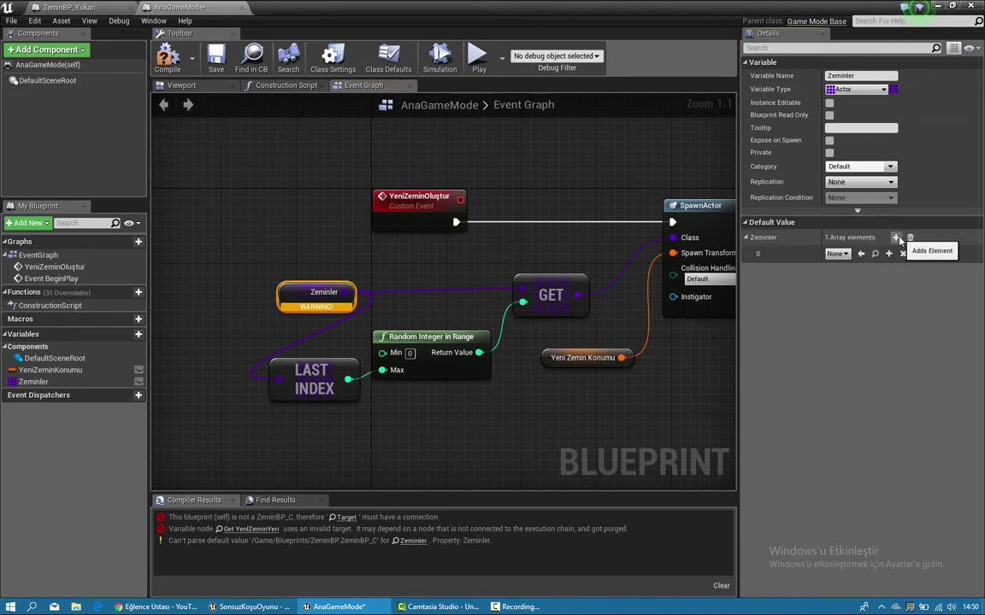
click(897, 239)
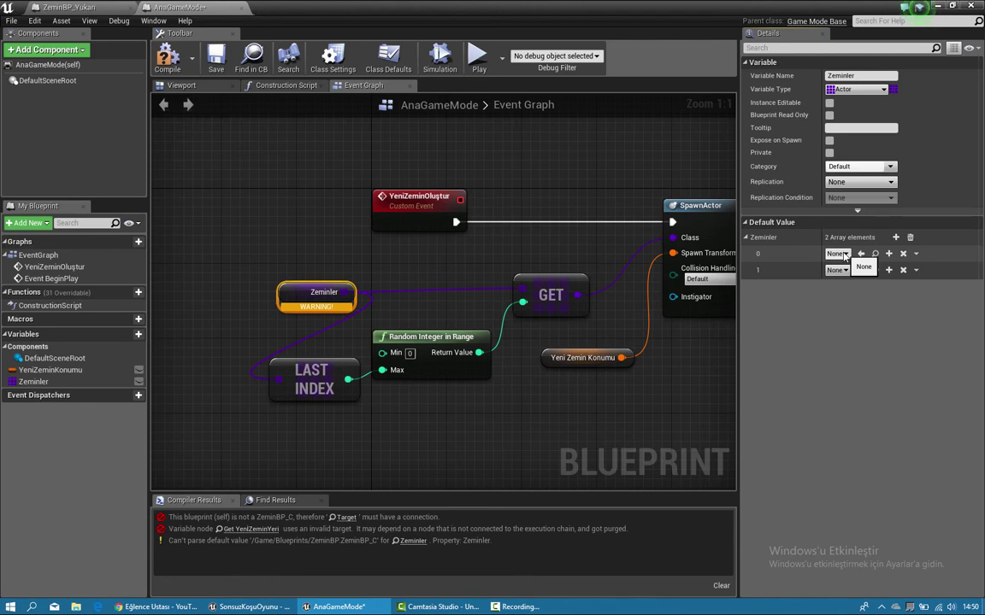
click(839, 254)
text(z)
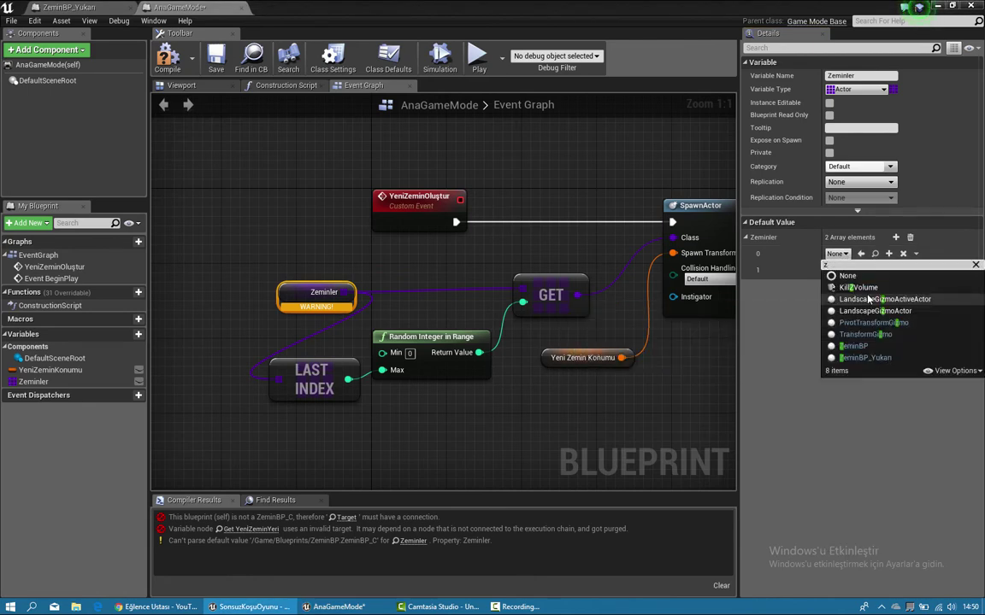
text(em)
click(853, 287)
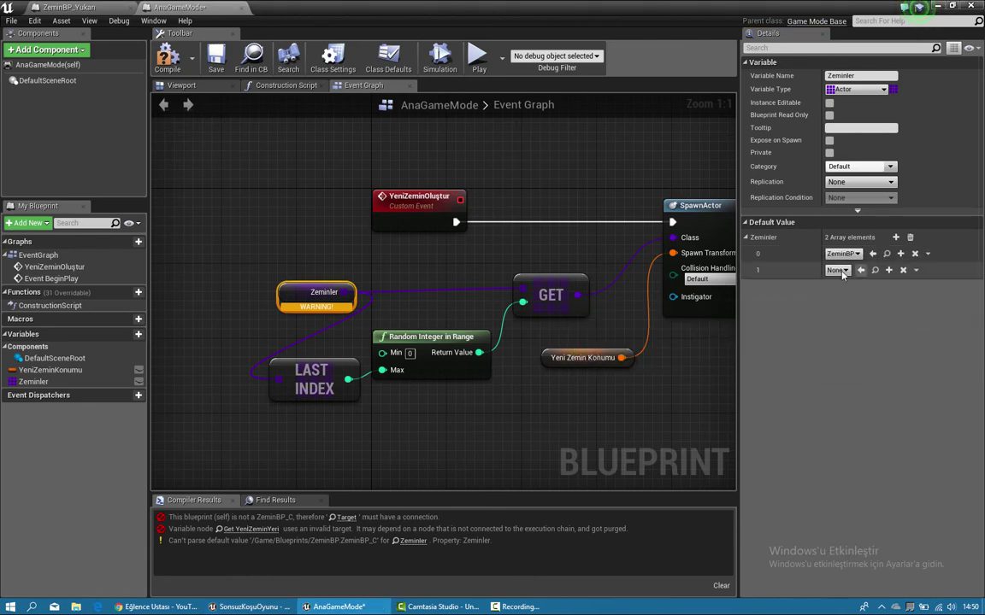
click(837, 270)
text(ze)
click(863, 315)
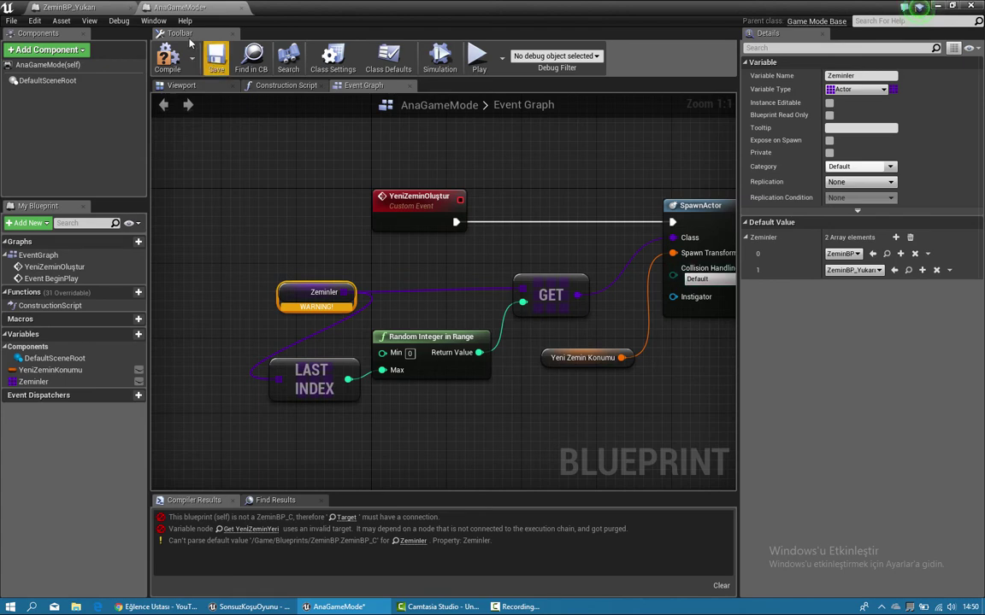
click(167, 56)
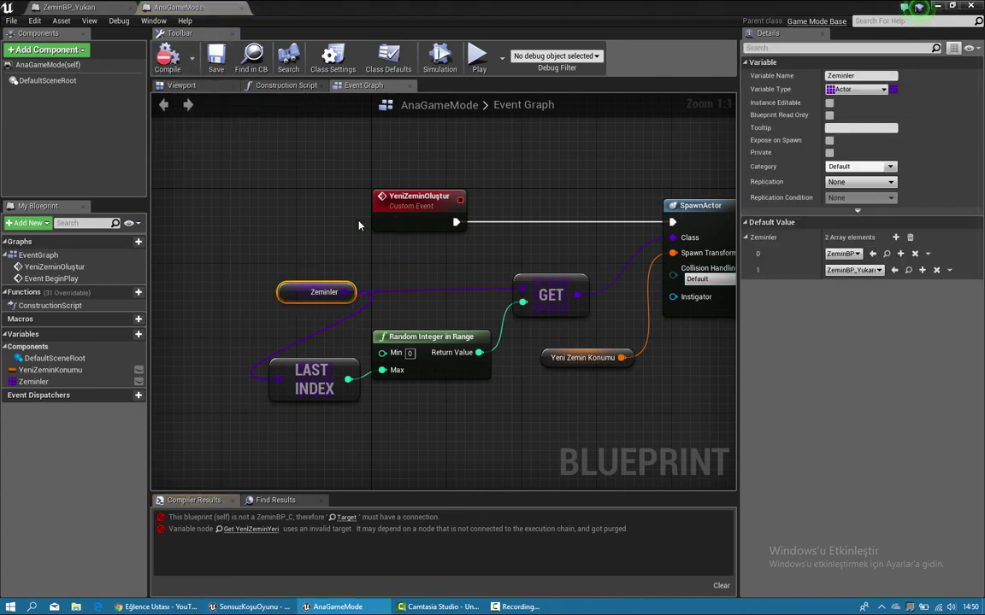
Step: Move the SET and GetWorldTransform nodes to the right to make room after SpawnActor
right_drag(359, 225, 396, 233)
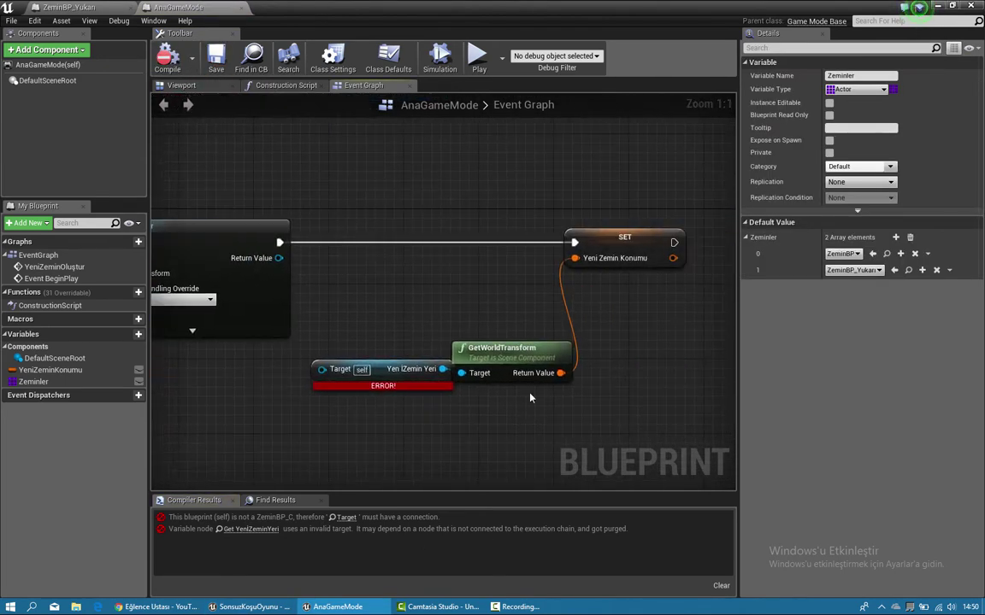
drag(620, 201, 308, 357)
drag(527, 348, 647, 357)
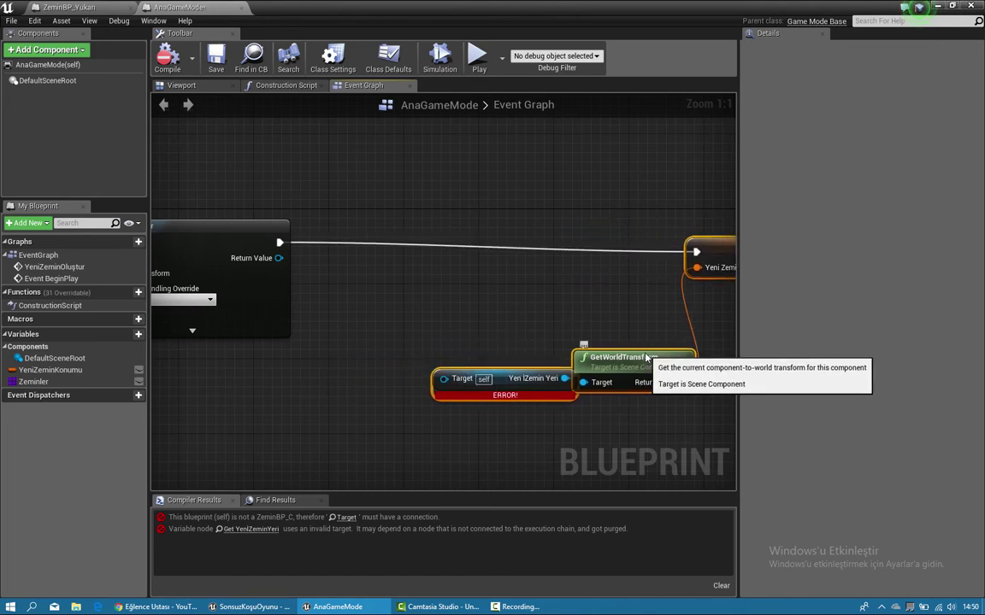
right_drag(279, 264, 459, 282)
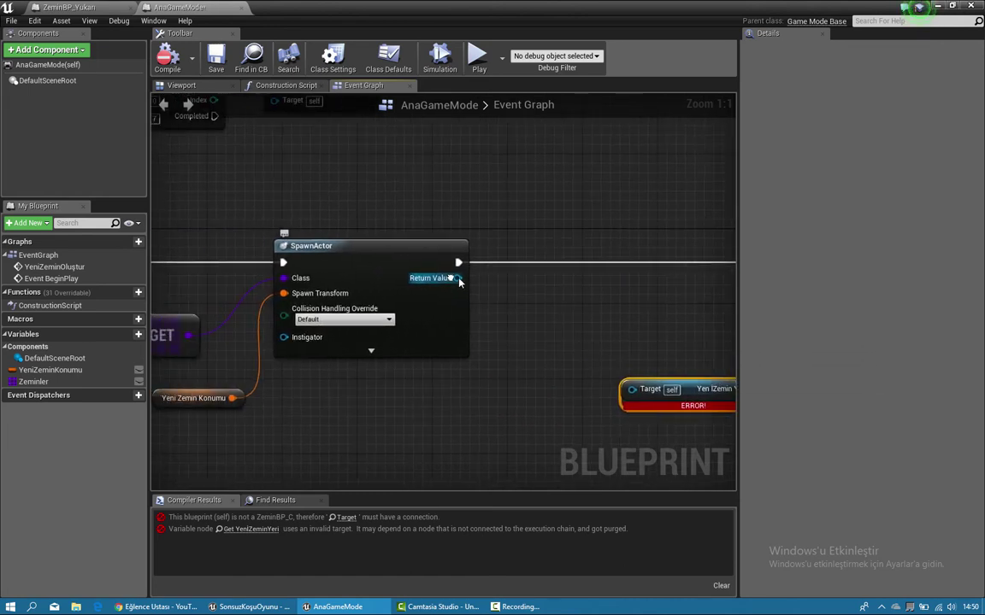
right_drag(273, 279, 312, 275)
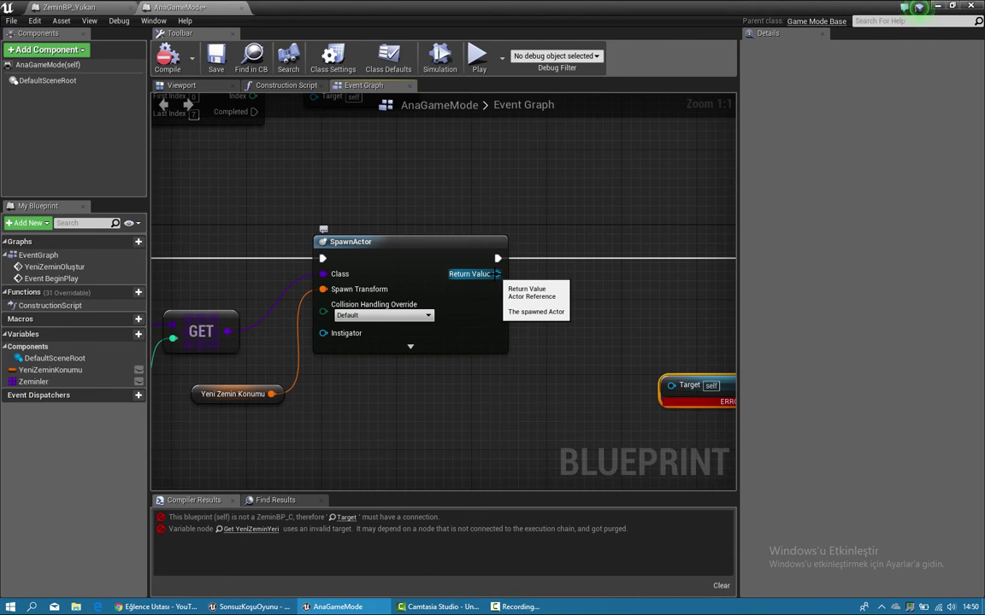
Step: Break SpawnActor's Class link and rewire it from the Zeminler GET output
right_drag(345, 258, 421, 266)
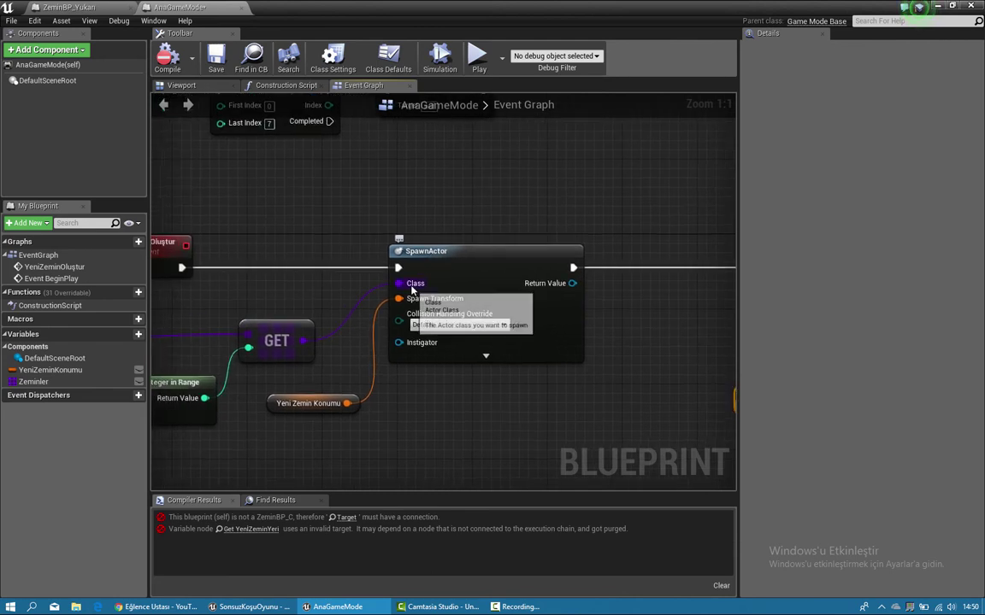
right_click(410, 284)
click(462, 310)
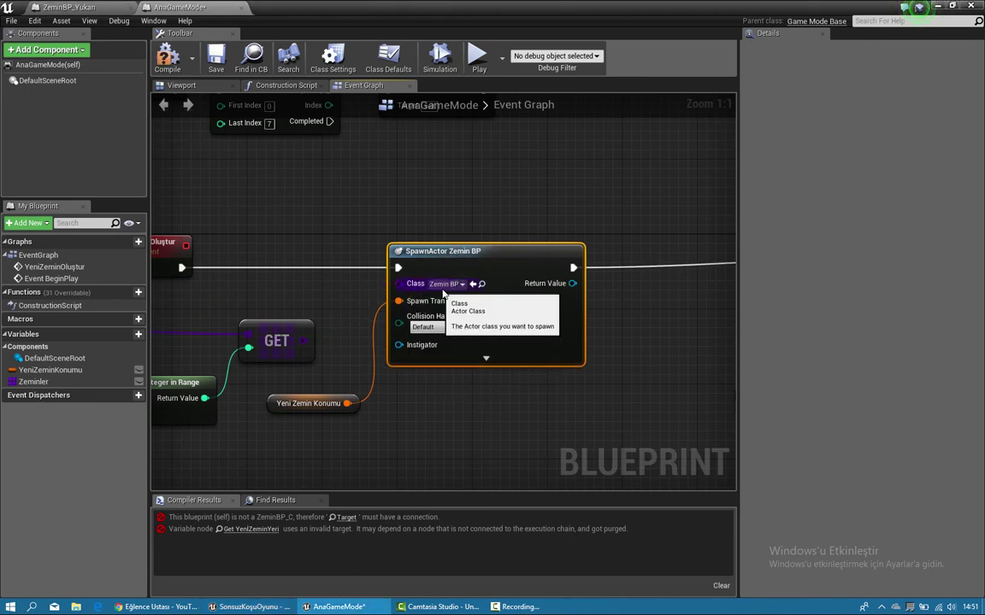
right_drag(605, 276, 529, 264)
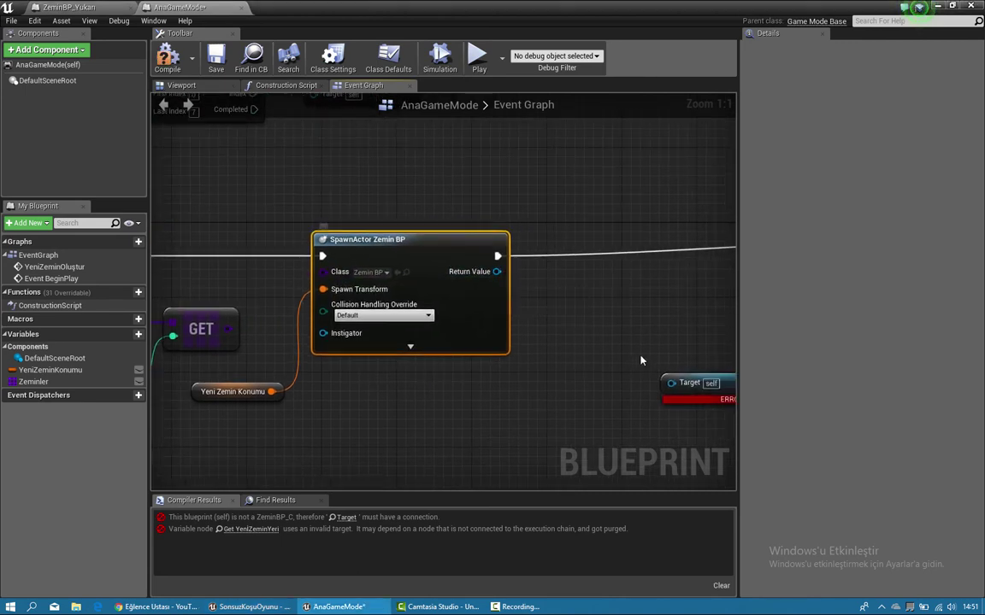
right_drag(218, 274, 333, 283)
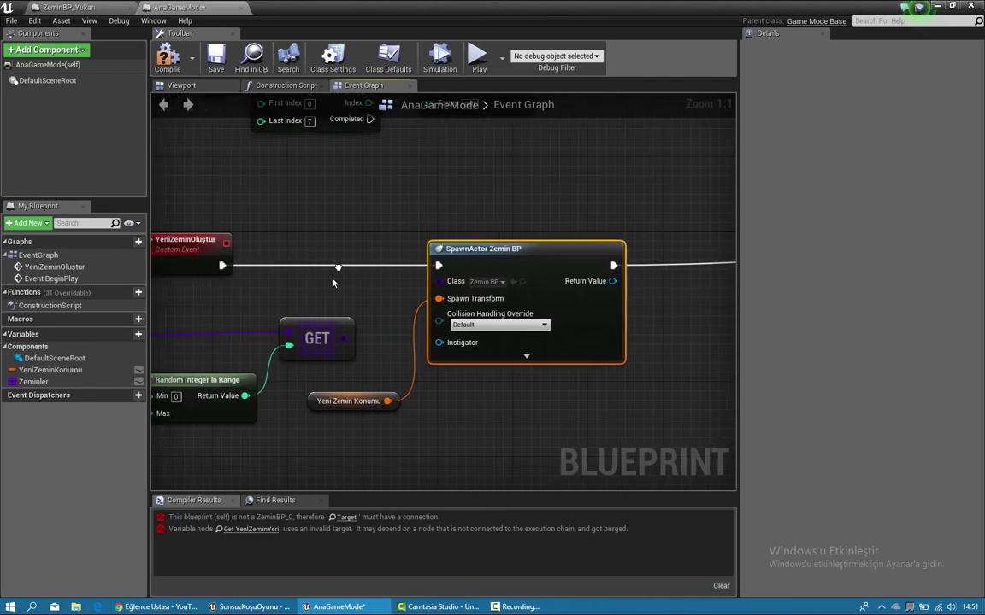
drag(345, 340, 440, 281)
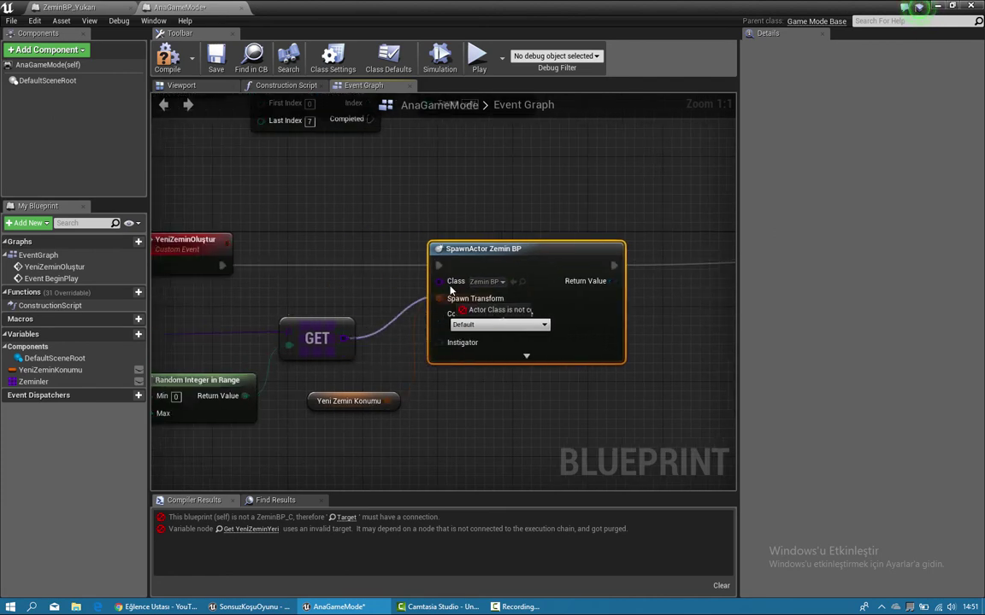
right_drag(405, 253, 298, 250)
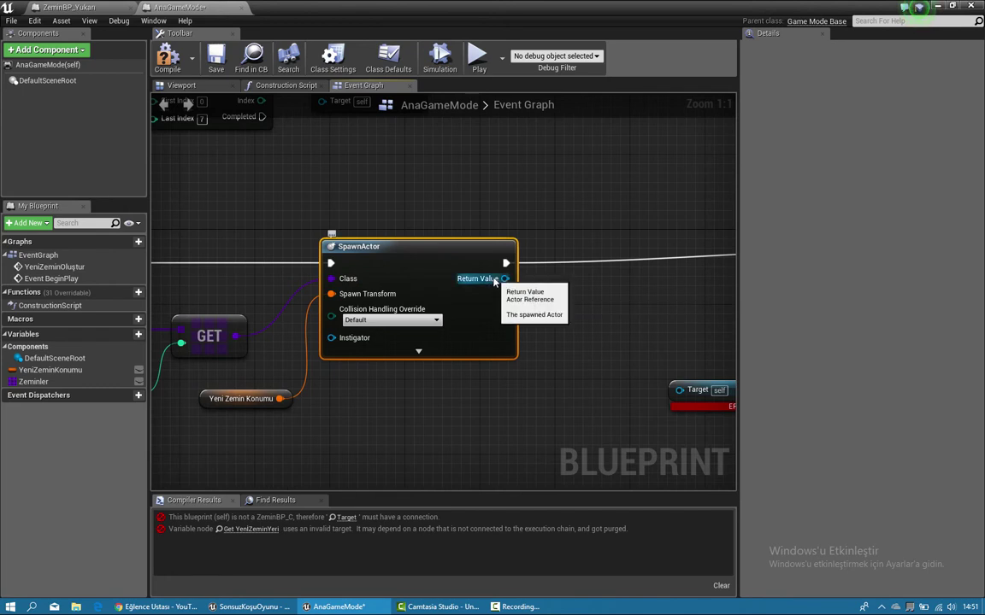
Step: Add a Cast To ZeminBP node from SpawnActor's Return Value
right_drag(629, 266, 379, 264)
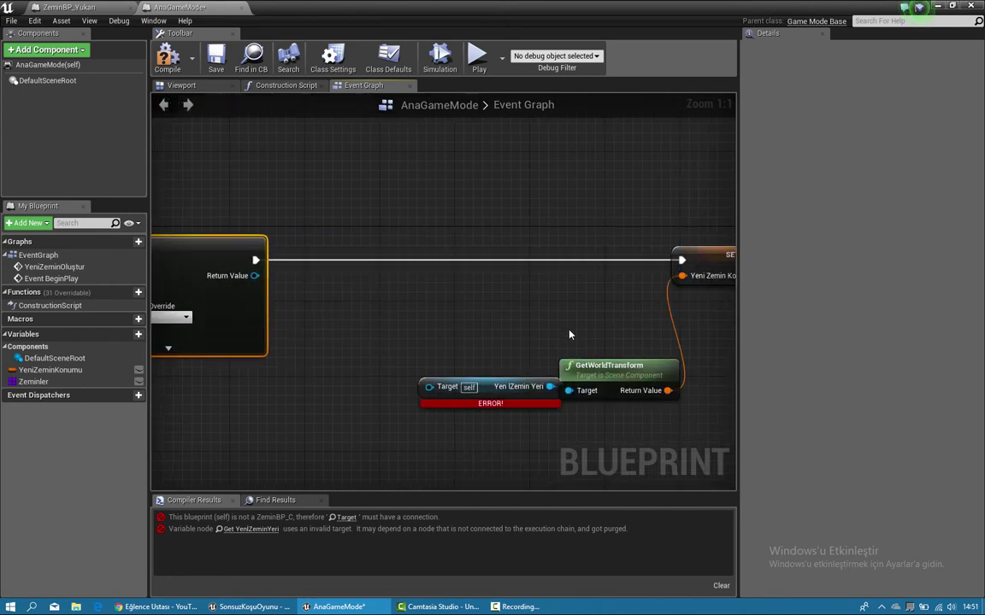
right_drag(566, 330, 598, 331)
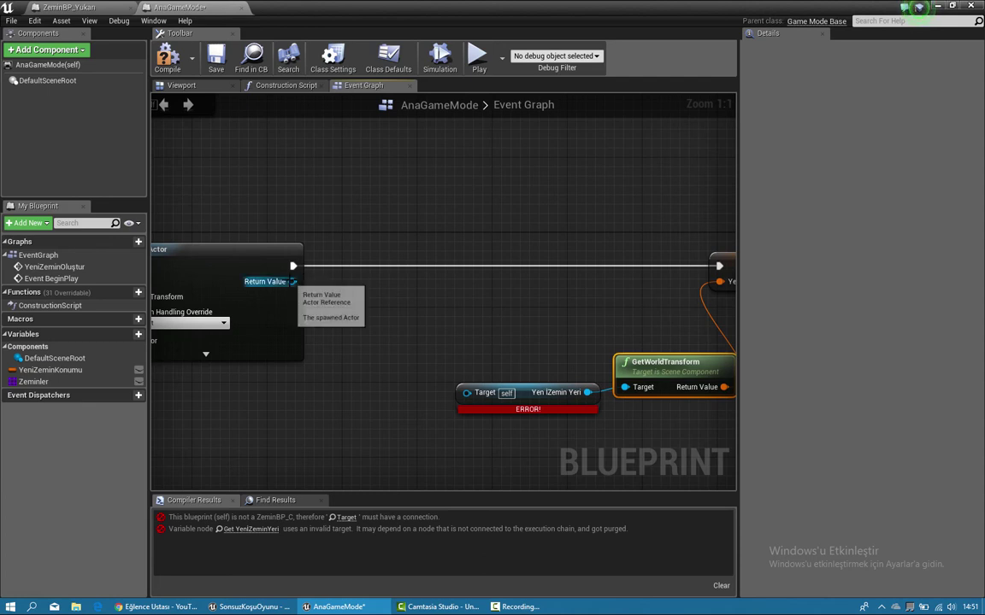
drag(292, 281, 360, 286)
text(casttozem)
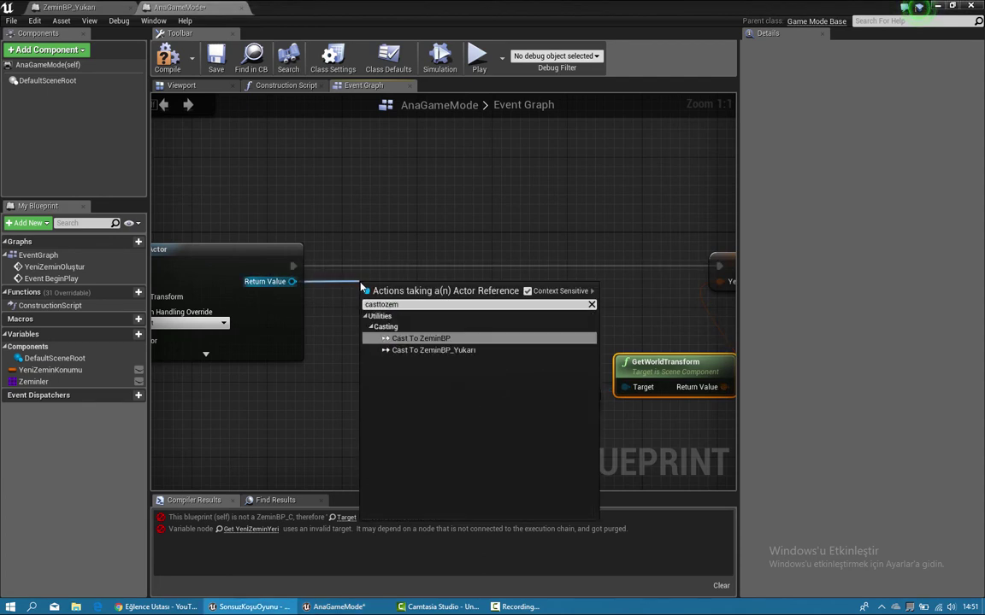
key(Return)
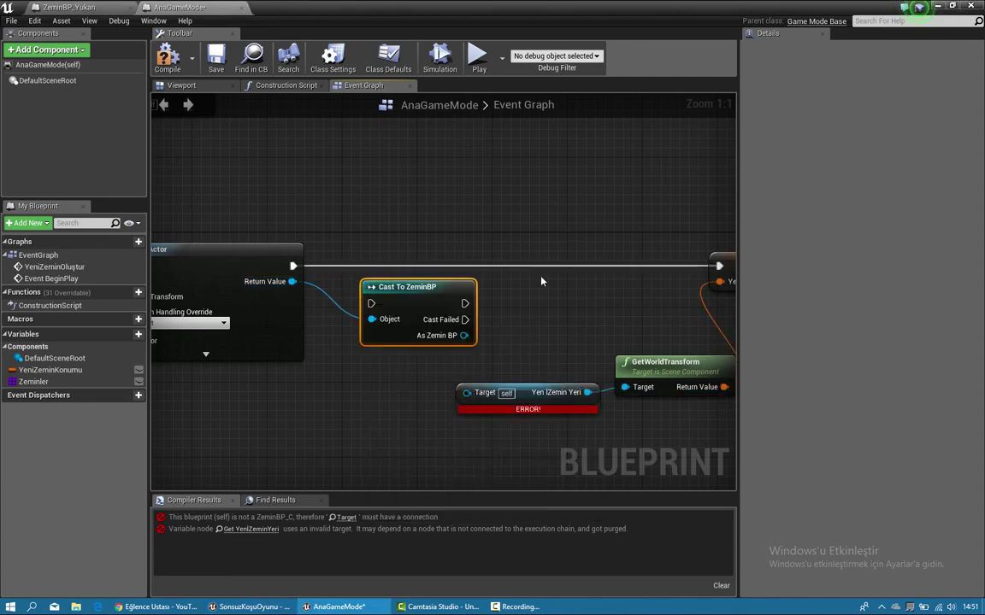
Step: Wire the cast into the execution chain and Yeni Zemin Yeri's Target, then compile
mouse_move(295, 266)
mouse_down()
mouse_move(371, 304)
mouse_move(371, 249)
mouse_up()
drag(426, 306, 466, 393)
drag(437, 275, 719, 267)
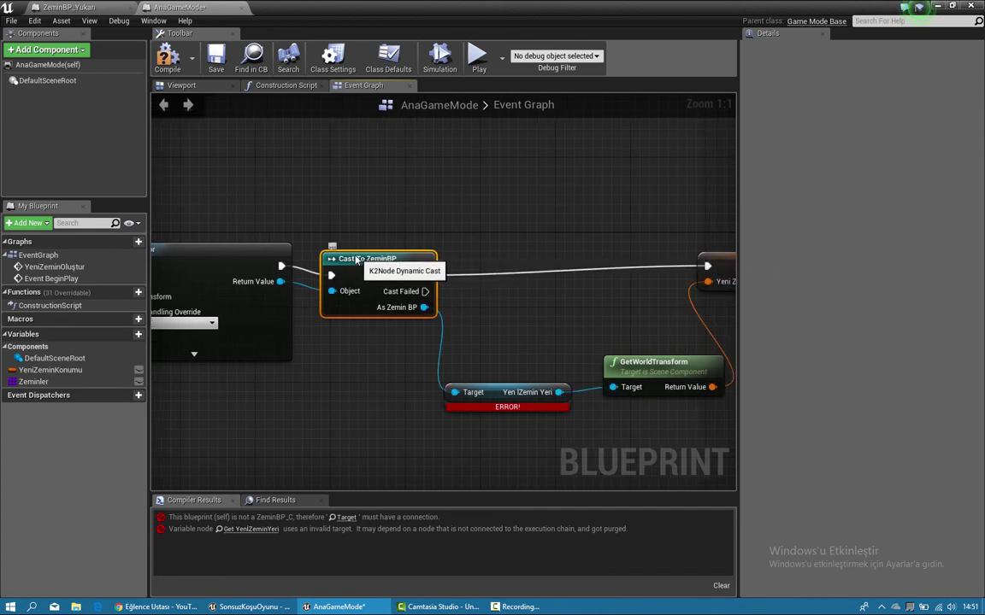
scroll(193, 219, down, 3)
scroll(269, 187, up, 3)
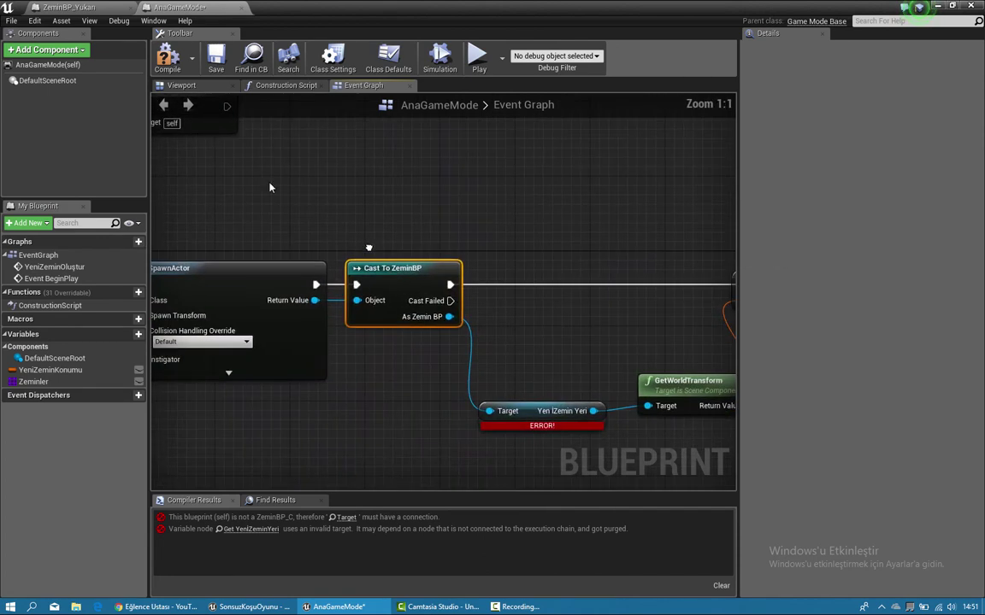
click(161, 62)
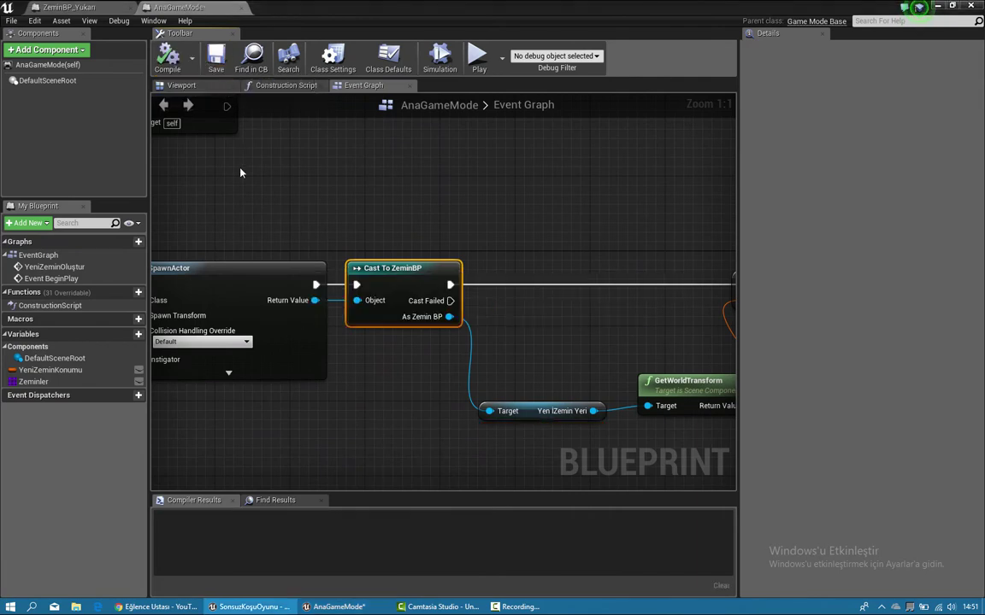
scroll(436, 248, down, 2)
right_drag(381, 229, 495, 229)
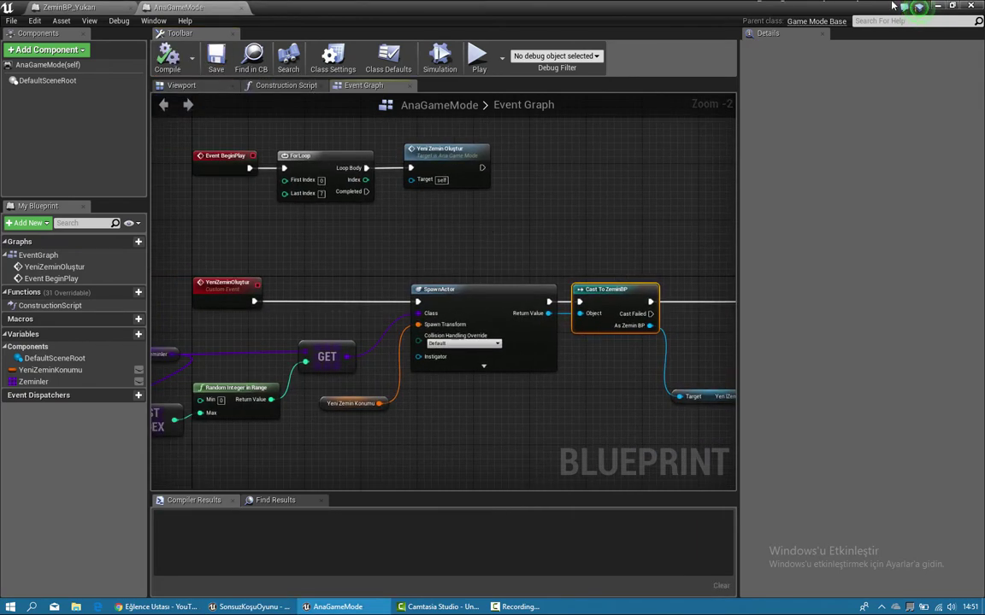
Step: Minimize the Blueprint editor and test-play the level with Alt+P, then stop with Esc
click(939, 7)
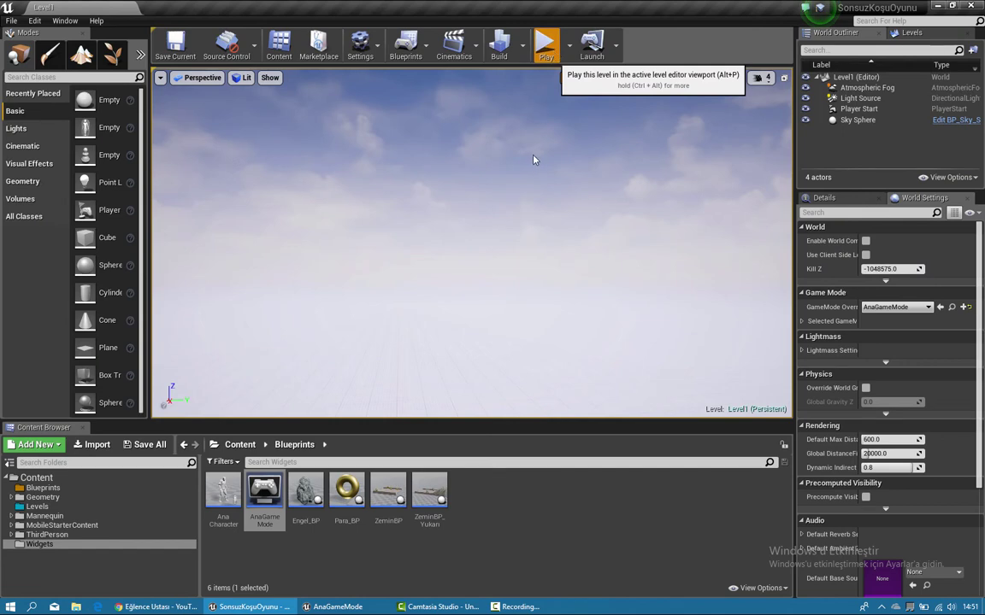
key(alt+p)
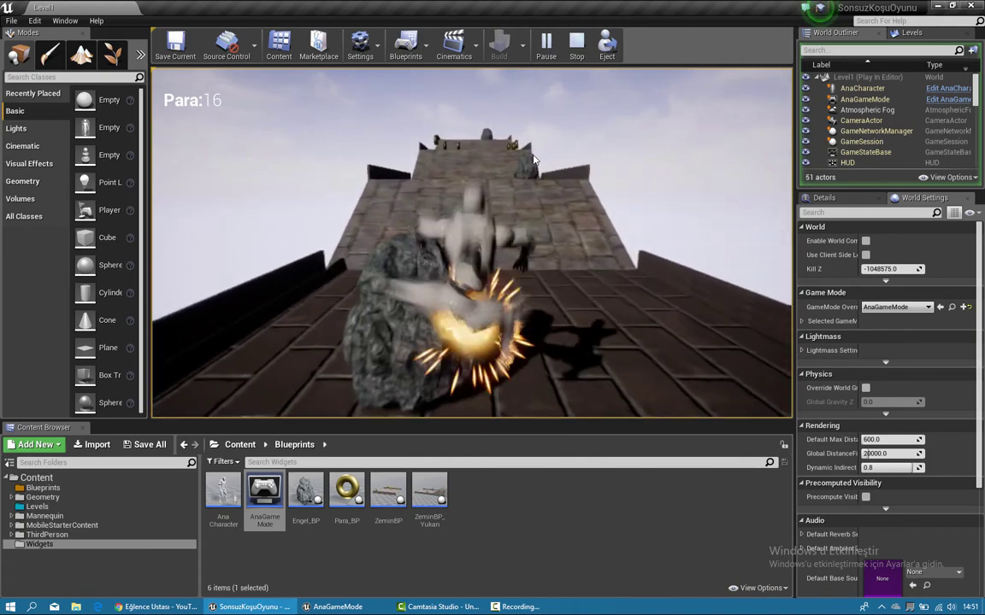
key(Escape)
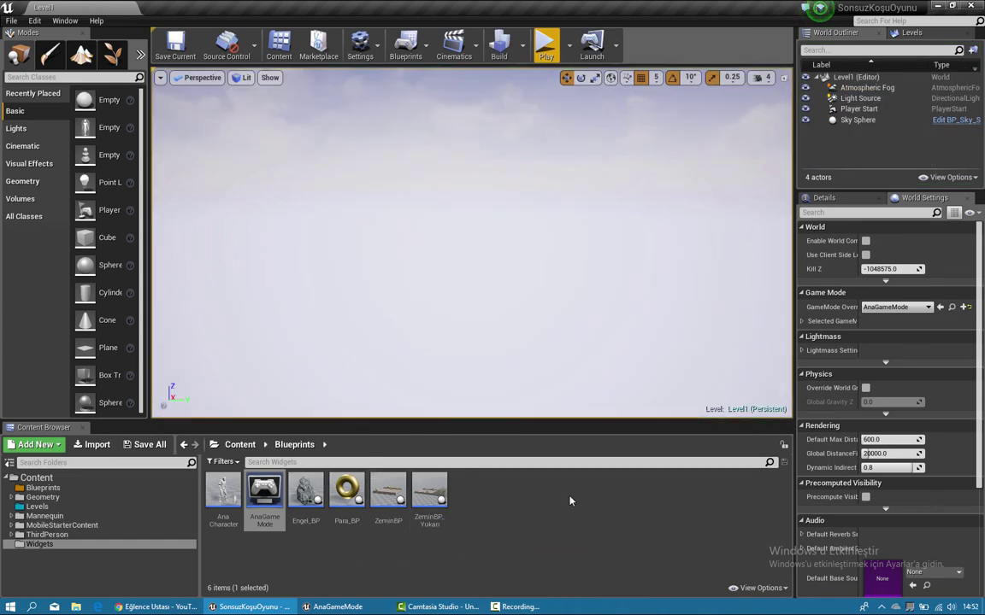
Step: Duplicate ZeminBP_Yukarı as ZeminBP_Aşağı and open the copy
click(426, 501)
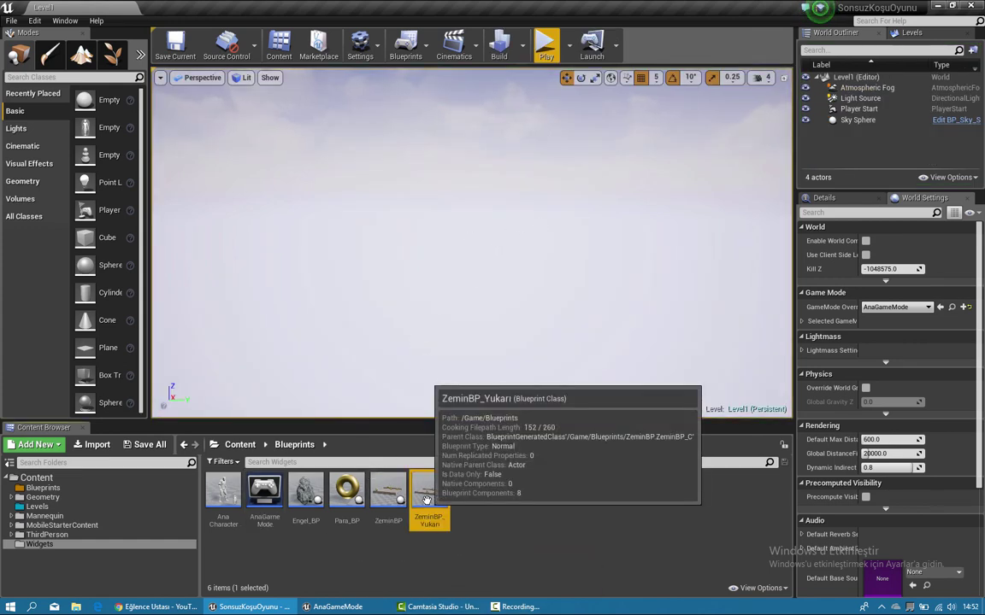
right_click(426, 500)
click(466, 328)
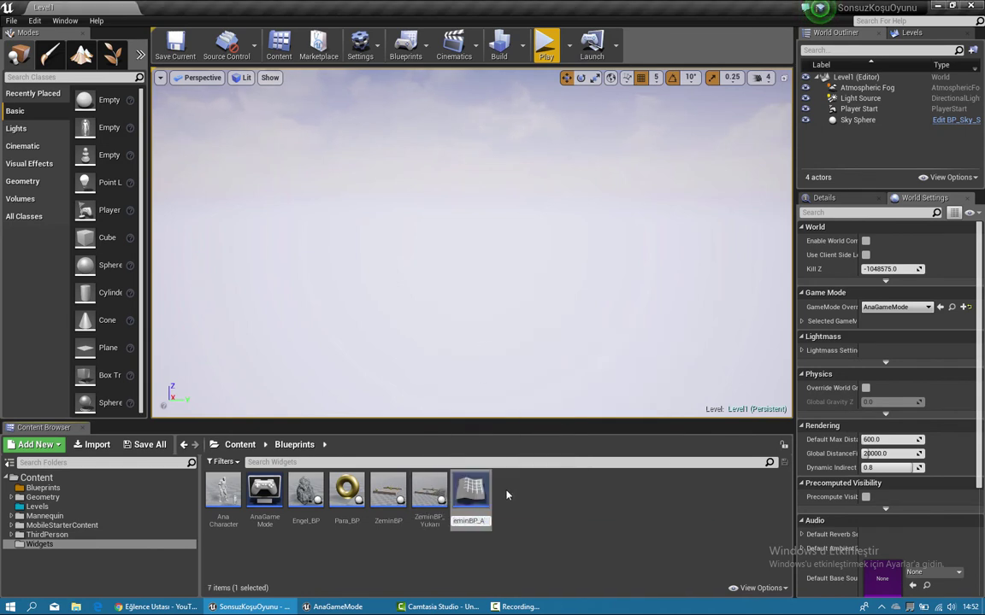
key(Return)
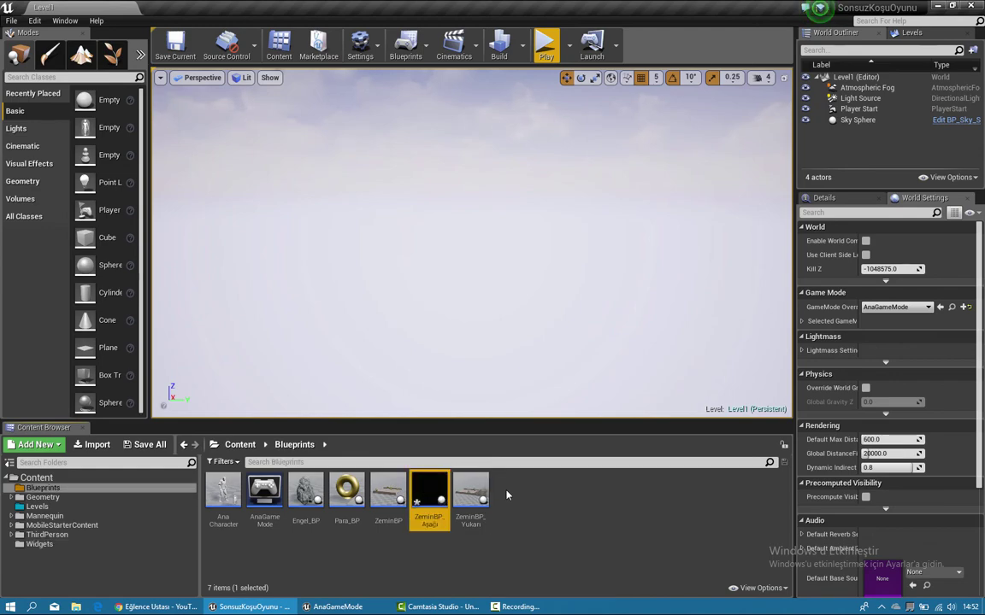
key(Return)
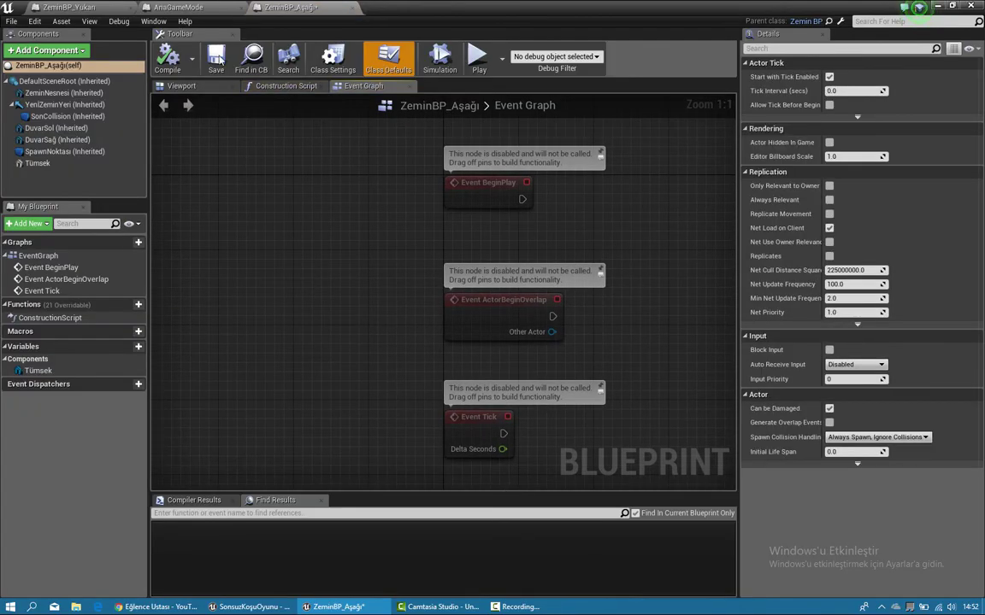
Step: In the Viewport, rotate the Tümsek wedge 180° in yaw so it slopes downward
click(179, 86)
scroll(601, 333, down, 5)
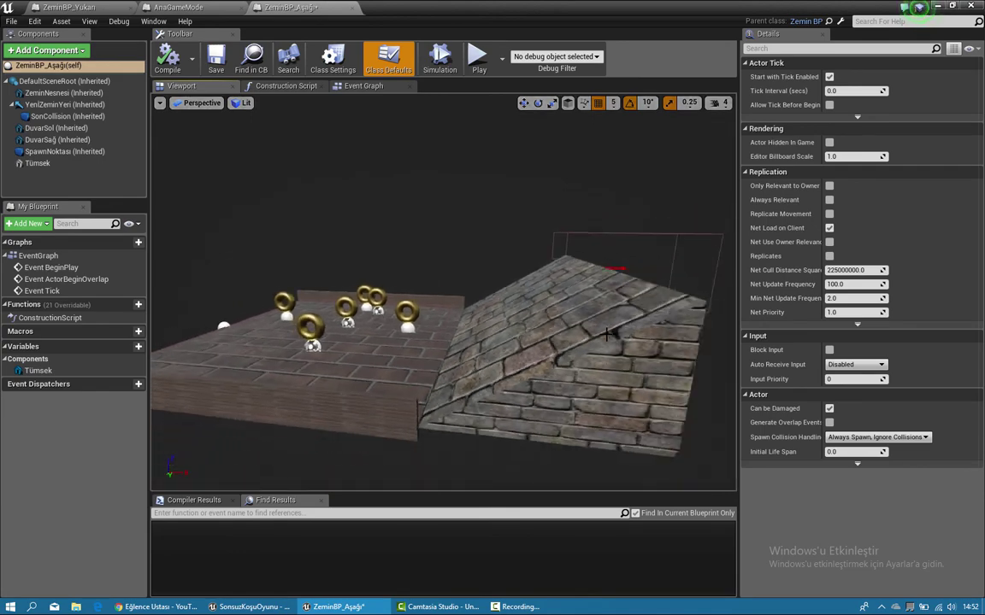
click(514, 347)
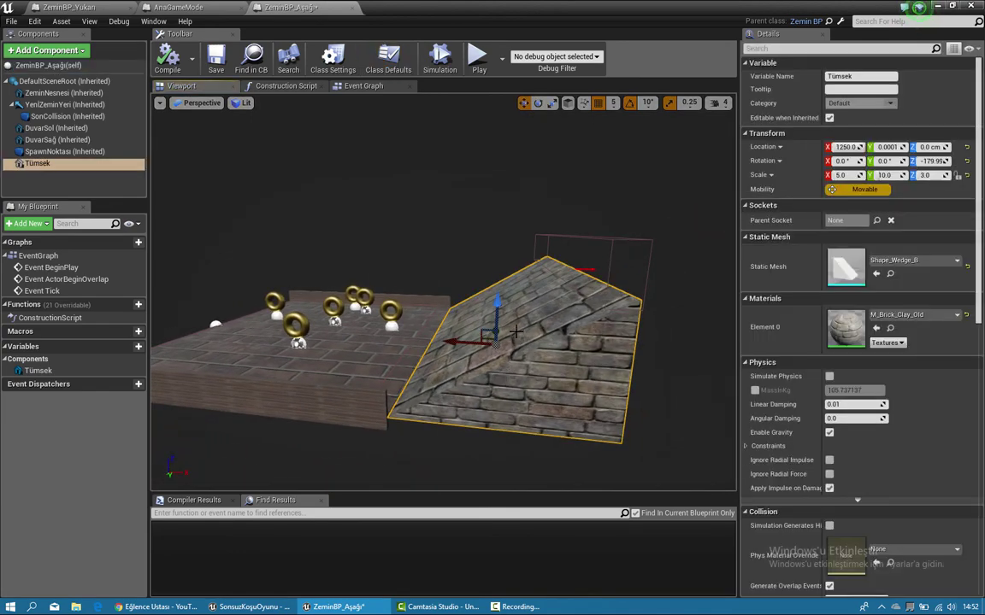
key(e)
mouse_move(495, 369)
mouse_down()
mouse_move(902, 375)
mouse_move(413, 291)
mouse_up()
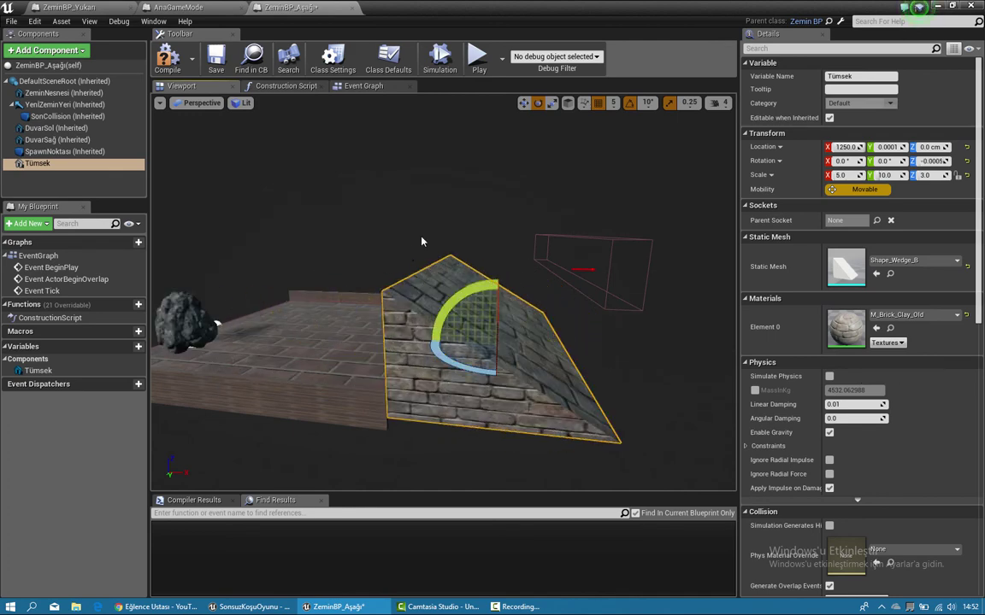
Step: Lower the Tümsek wedge to Z -300
key(w)
right_drag(413, 290, 431, 264)
drag(464, 292, 475, 367)
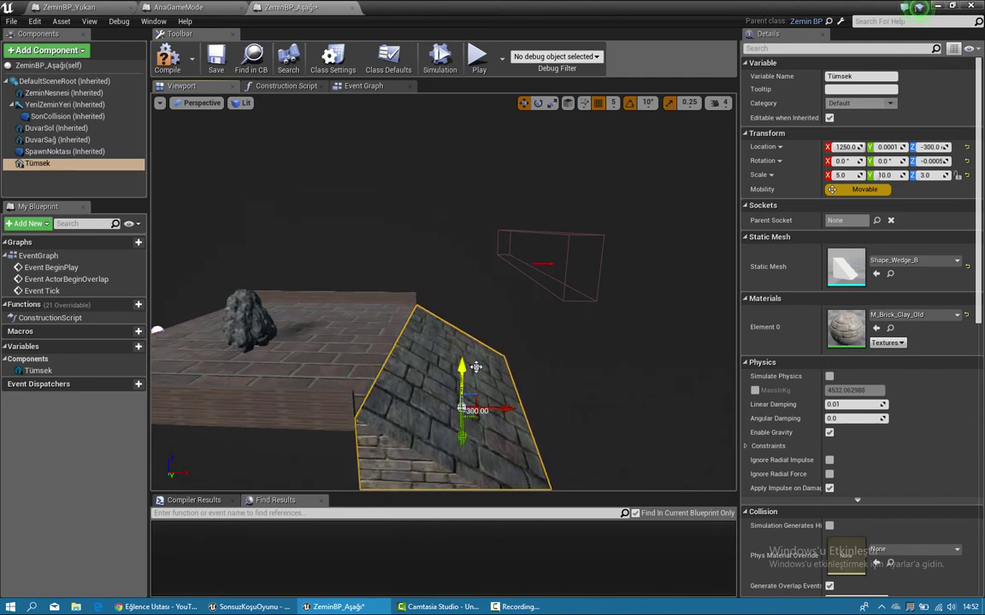
right_drag(475, 365, 417, 332)
scroll(412, 326, up, 3)
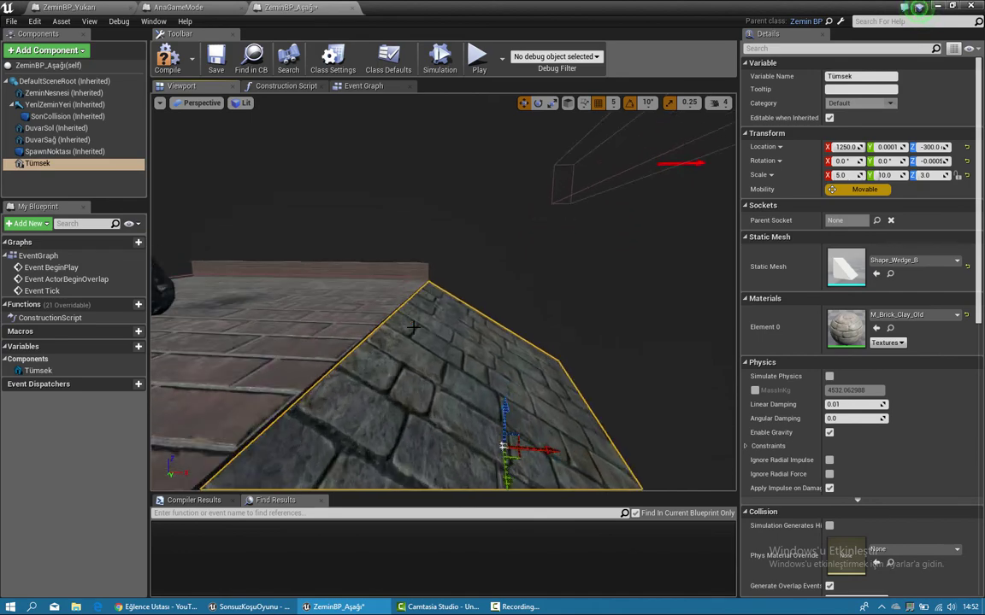
scroll(408, 325, up, 3)
scroll(404, 325, up, 3)
scroll(397, 323, up, 3)
right_drag(398, 323, 427, 327)
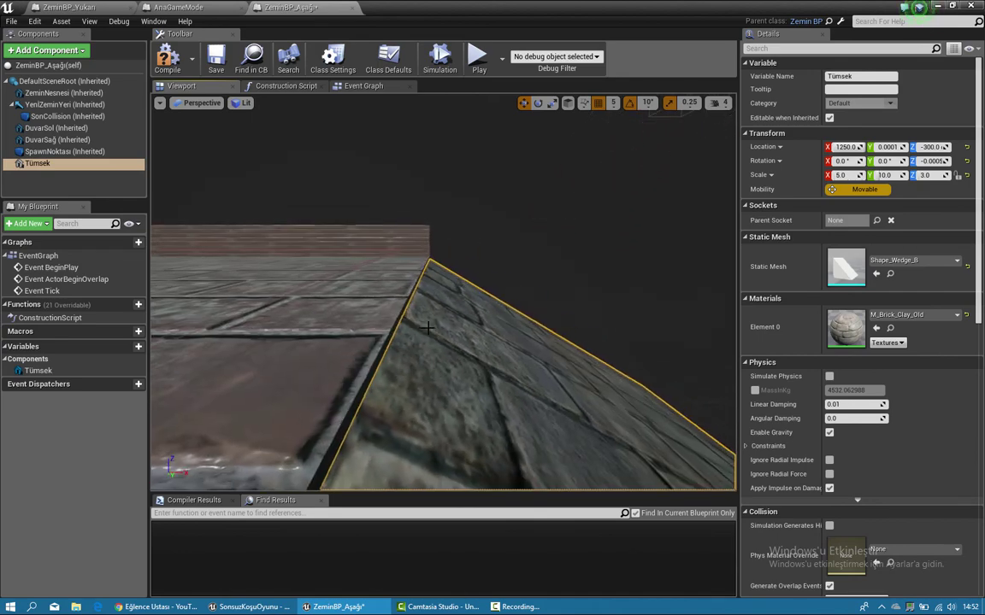
scroll(427, 327, down, 3)
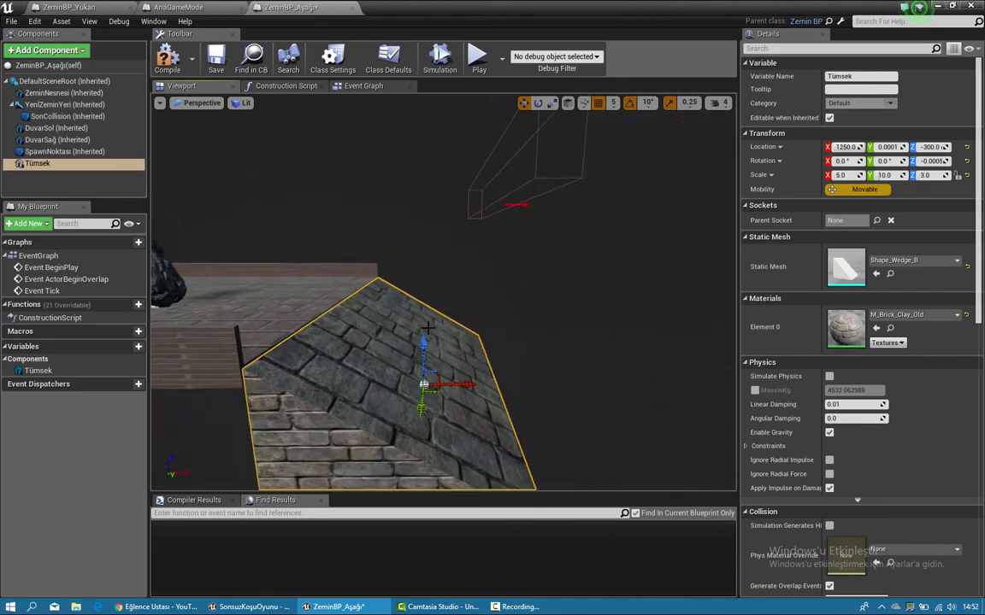
scroll(452, 179, down, 3)
Step: Lower the YeniZeminYeri arrow to Z -300, compile and save ZeminBP_Aşağı, then return to AnaGameMode
click(51, 104)
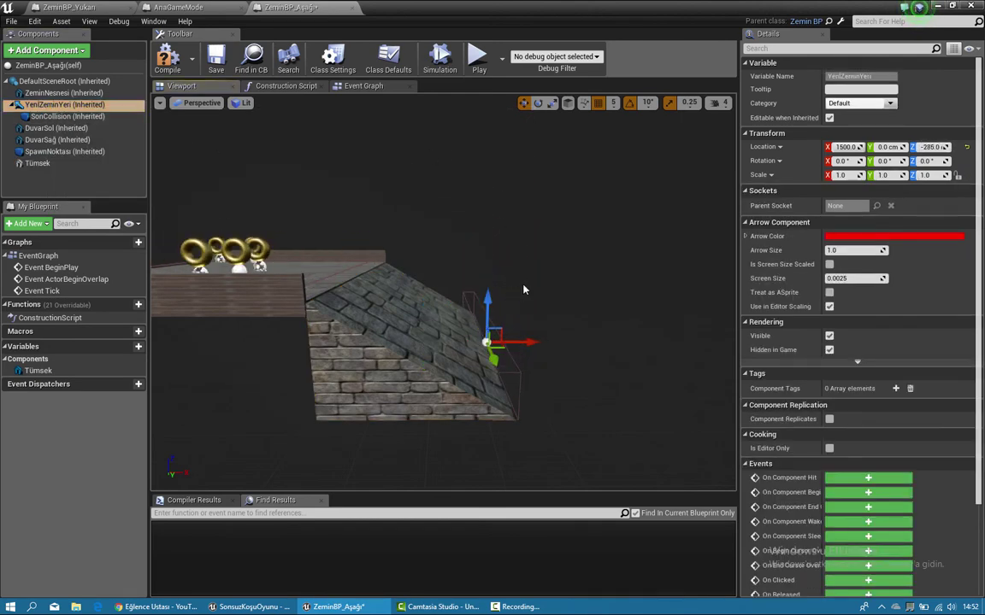
right_drag(524, 290, 410, 290)
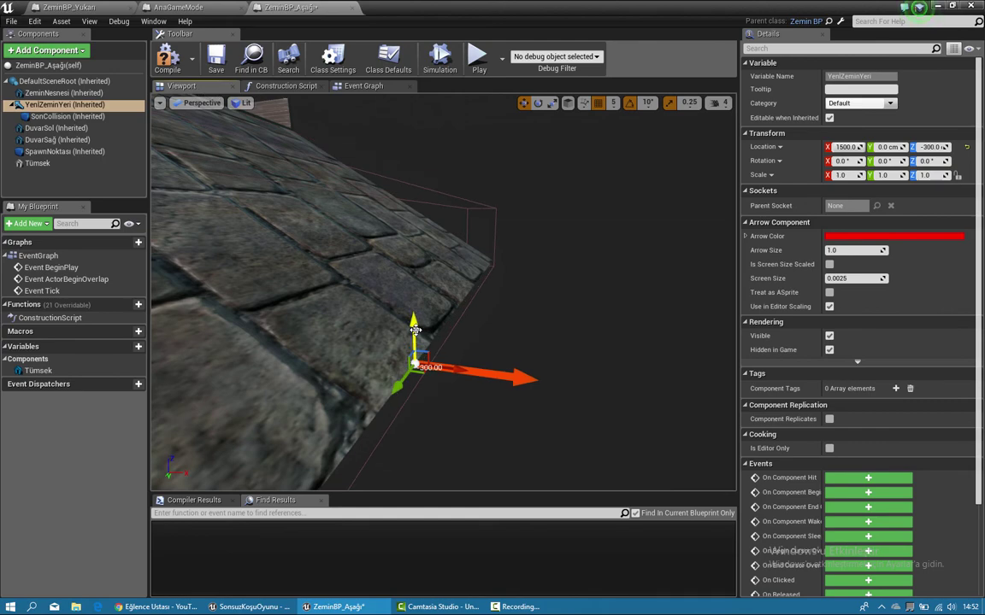
right_drag(418, 274, 410, 282)
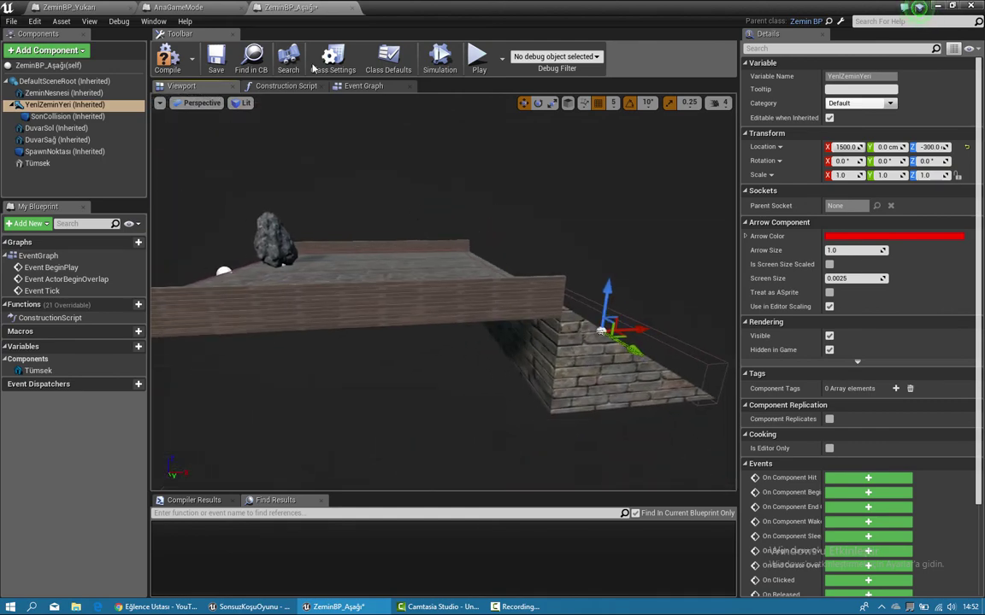
click(159, 61)
mouse_move(376, 171)
right_down()
mouse_move(385, 156)
mouse_move(359, 163)
right_up()
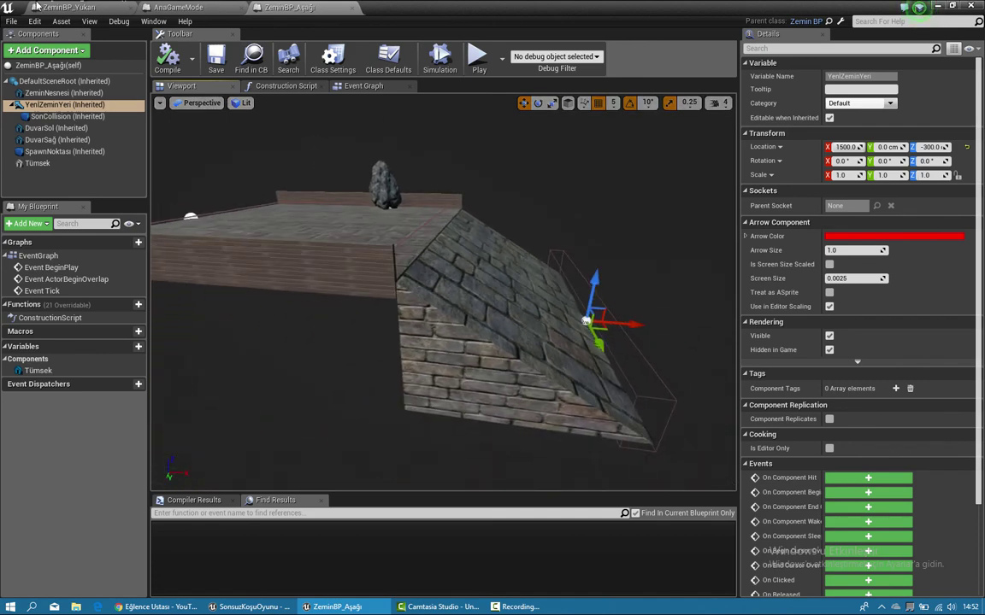
click(168, 8)
right_drag(129, 338, 175, 288)
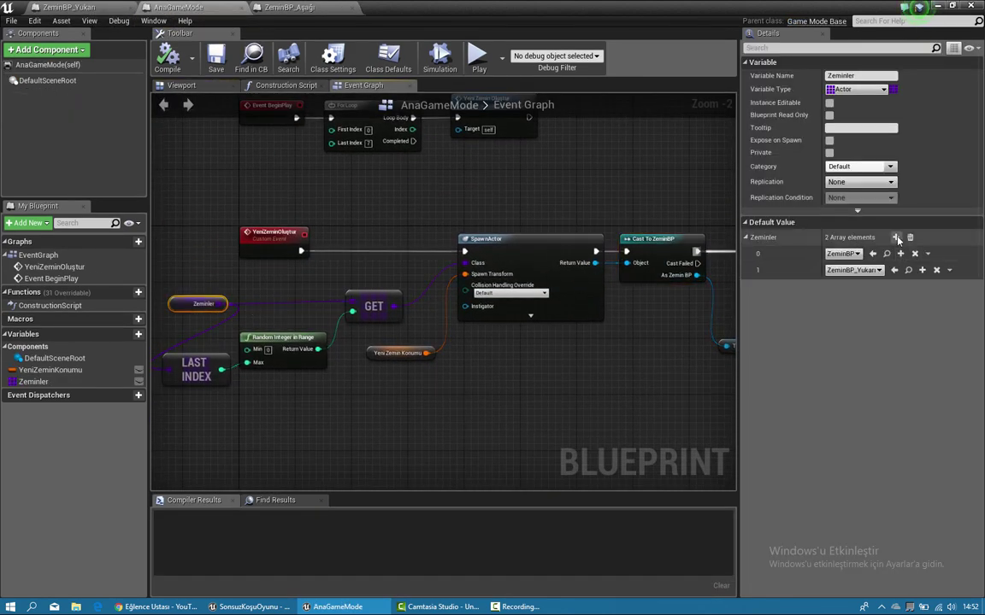
Step: Add ZeminBP_Aşağı and a second ZeminBP as Zeminler elements 2 and 3
click(897, 239)
click(836, 287)
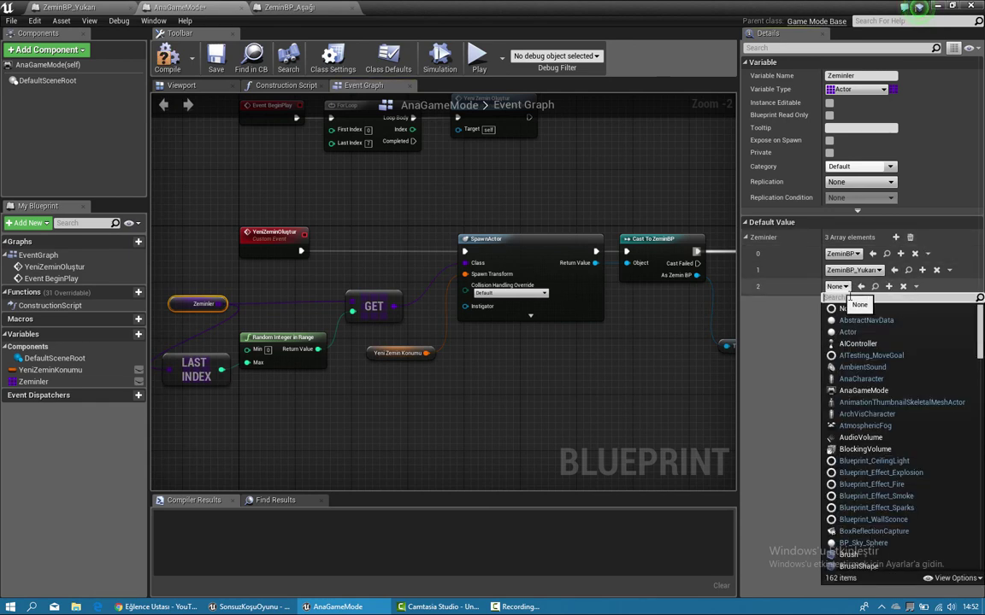
text(zemin)
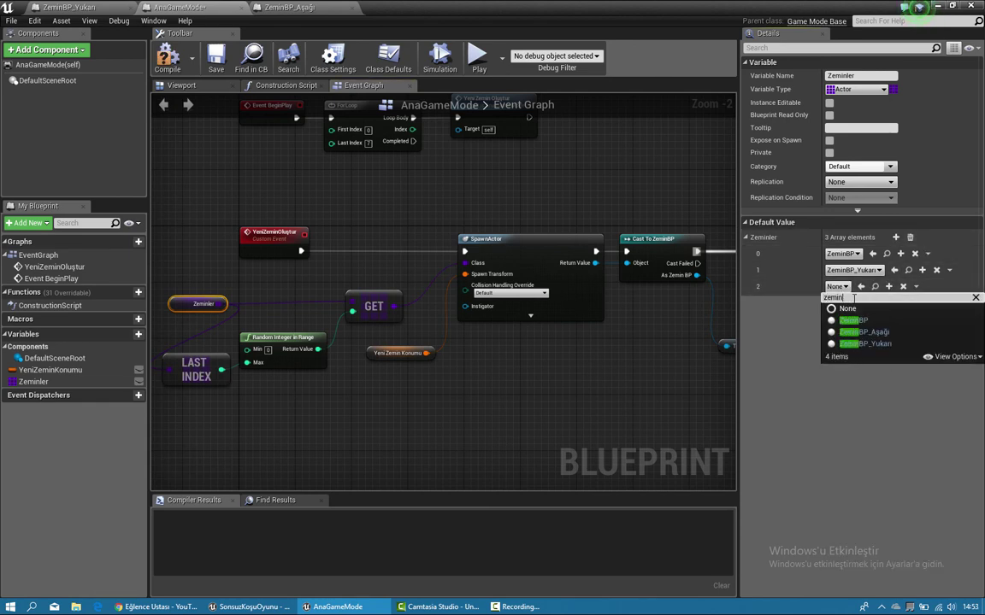
click(845, 333)
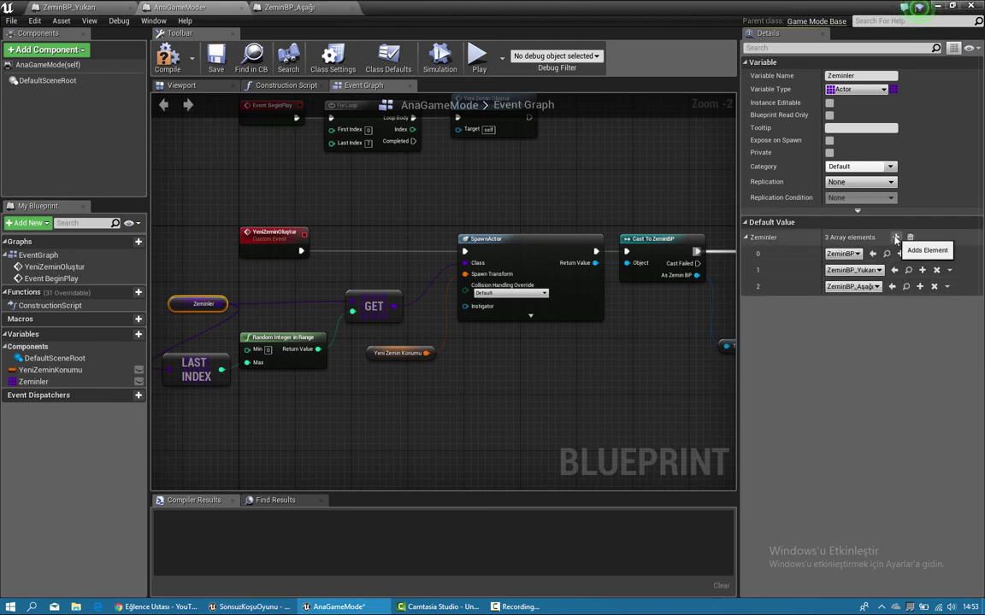
click(842, 304)
text(ze)
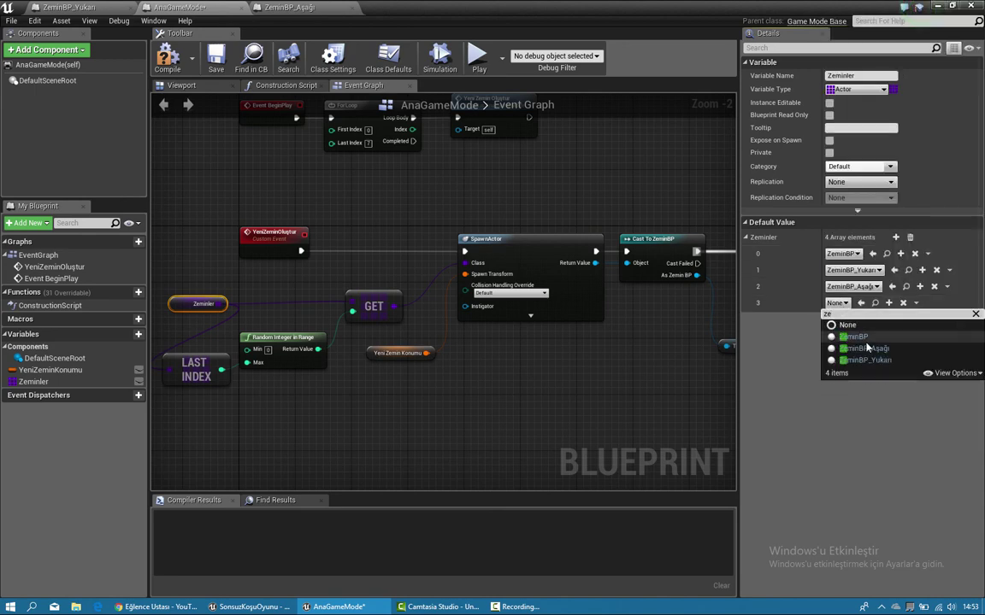
click(855, 337)
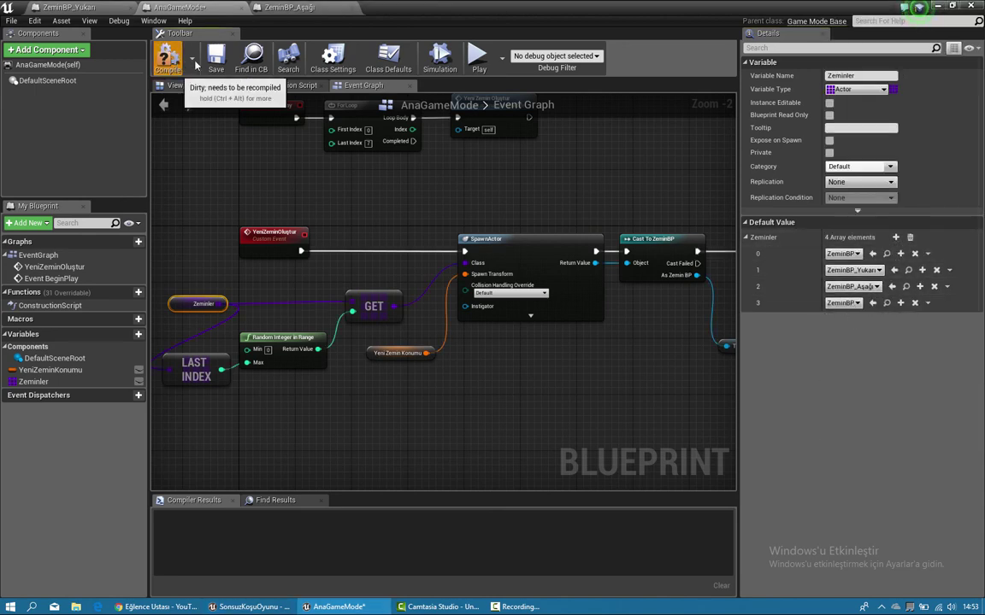
Step: Close the AnaGameMode blueprint, play-test the level through the ramp tiles, then stop with Esc
click(970, 6)
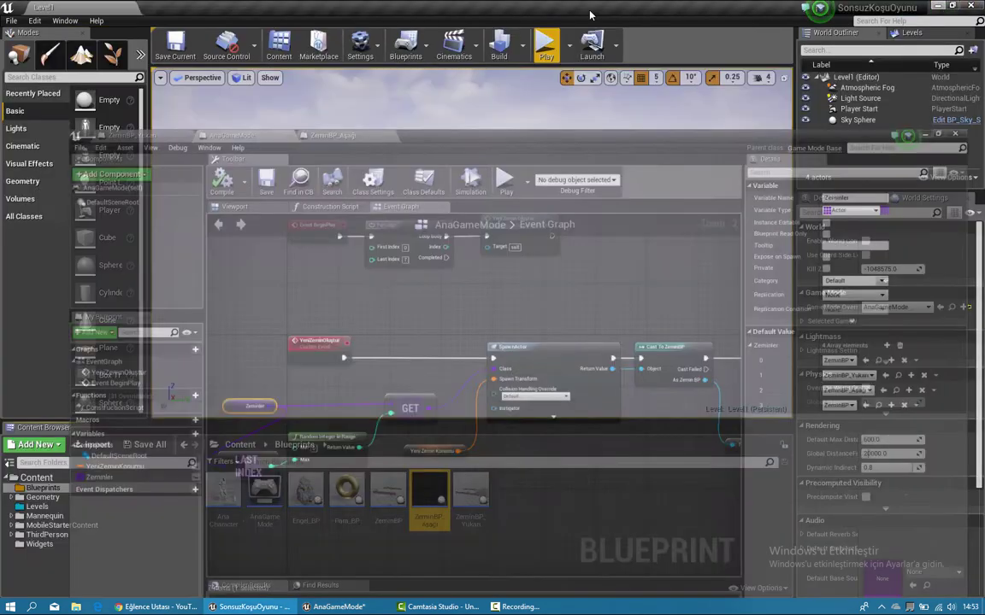
click(546, 44)
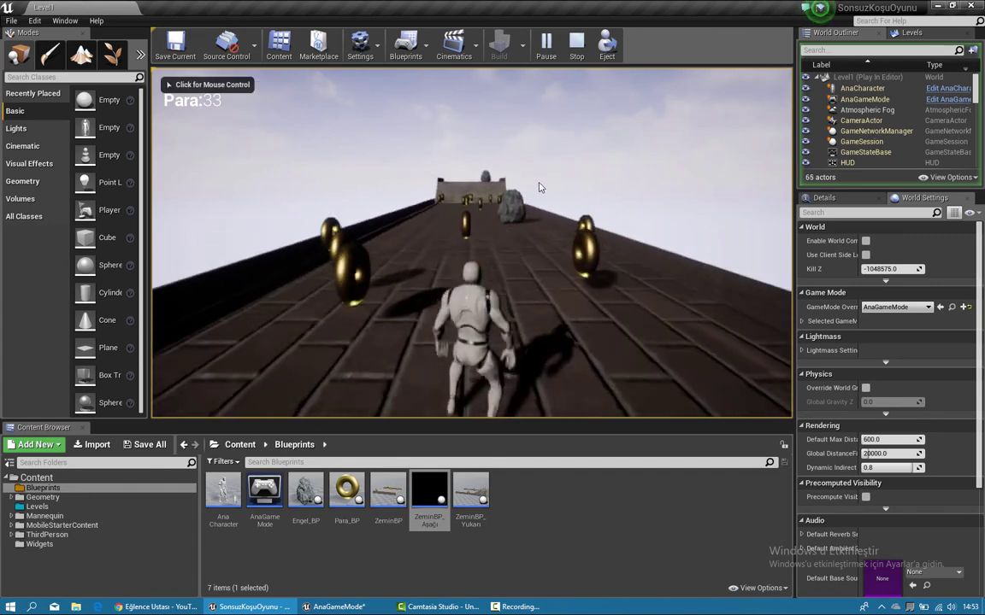
click(505, 172)
key(Escape)
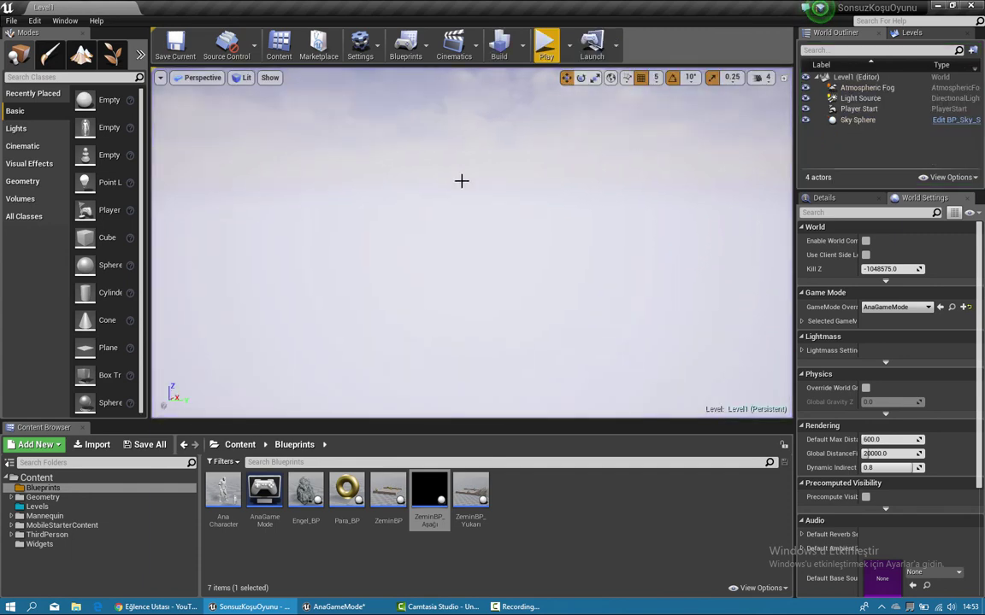
Step: Refocus the Unreal editor and reopen ZeminBP_Aşağı from the Content Browser
mouse_move(338, 607)
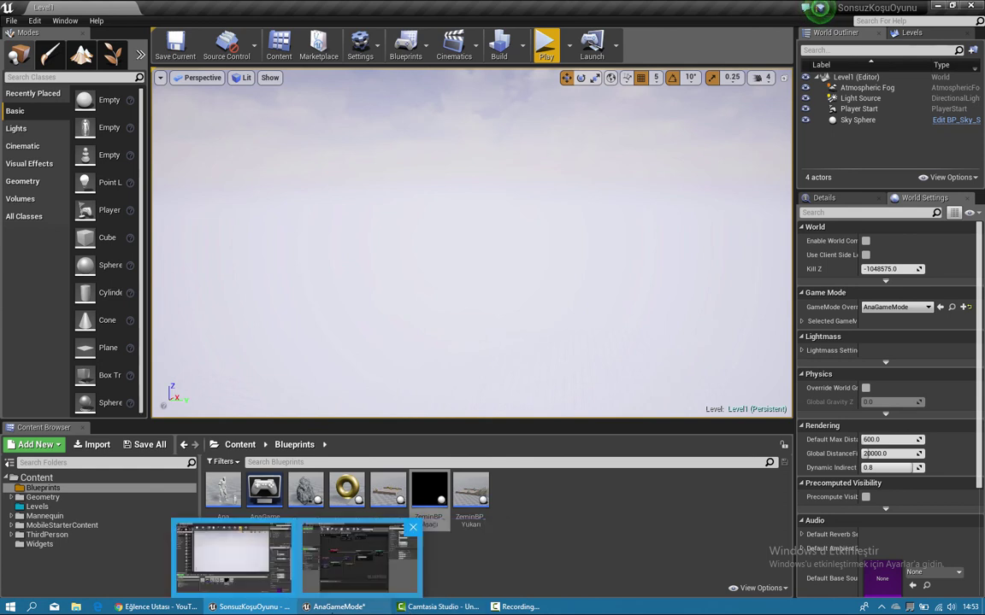
click(521, 607)
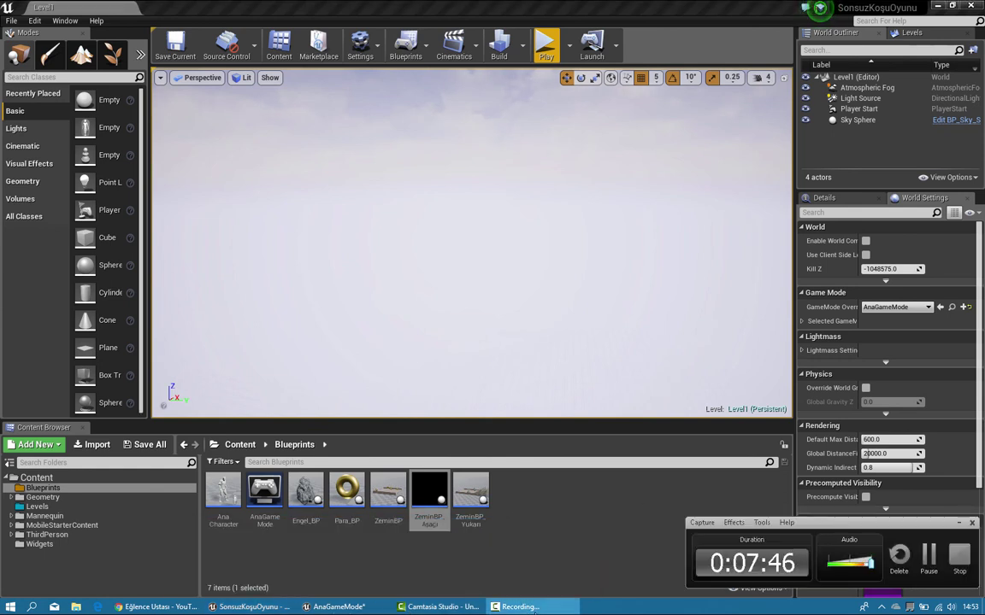
mouse_move(311, 604)
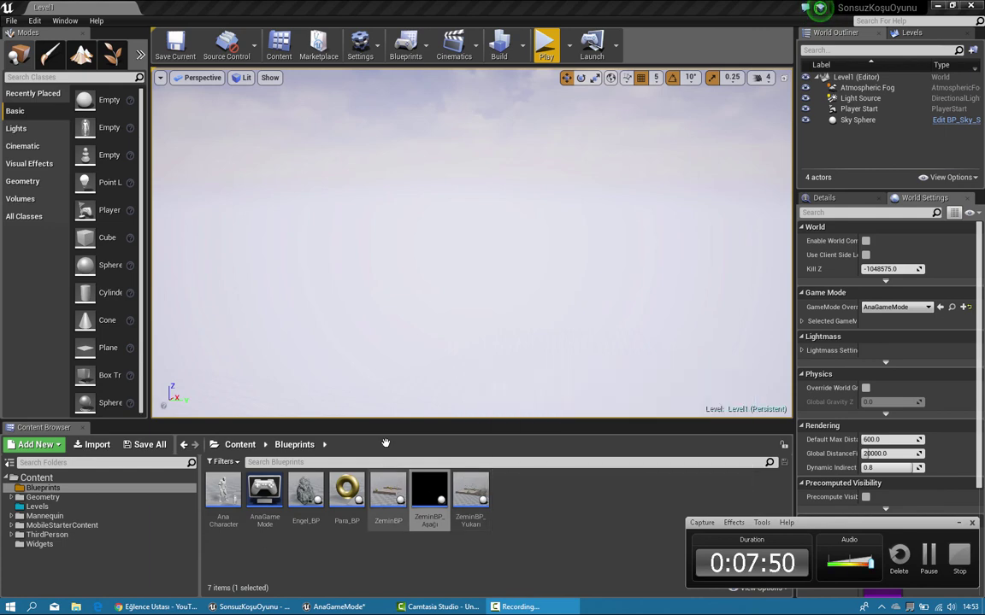
click(422, 404)
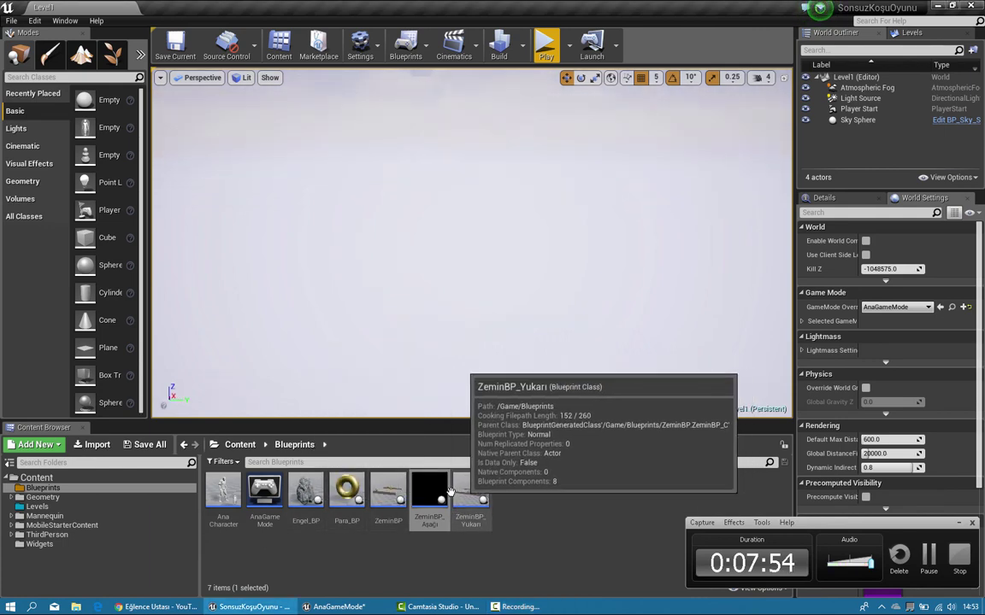
double_click(420, 490)
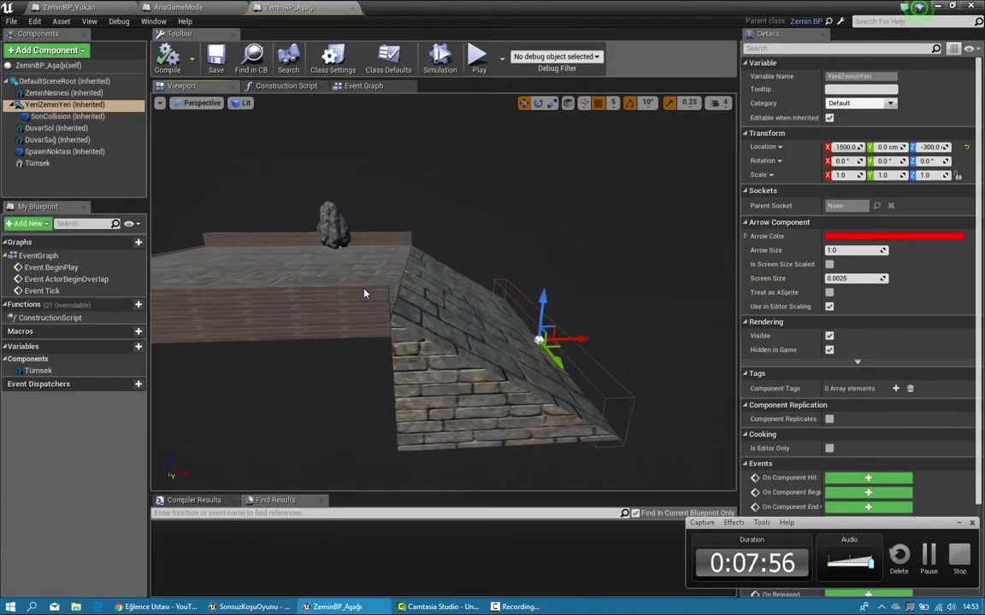
mouse_move(416, 276)
mouse_down()
mouse_move(291, 274)
mouse_move(349, 266)
mouse_move(286, 255)
mouse_move(373, 254)
mouse_move(584, 285)
mouse_move(237, 293)
mouse_move(661, 242)
mouse_move(514, 308)
mouse_move(504, 265)
mouse_move(533, 320)
mouse_move(165, 336)
mouse_move(547, 330)
mouse_move(403, 309)
mouse_move(639, 388)
mouse_up()
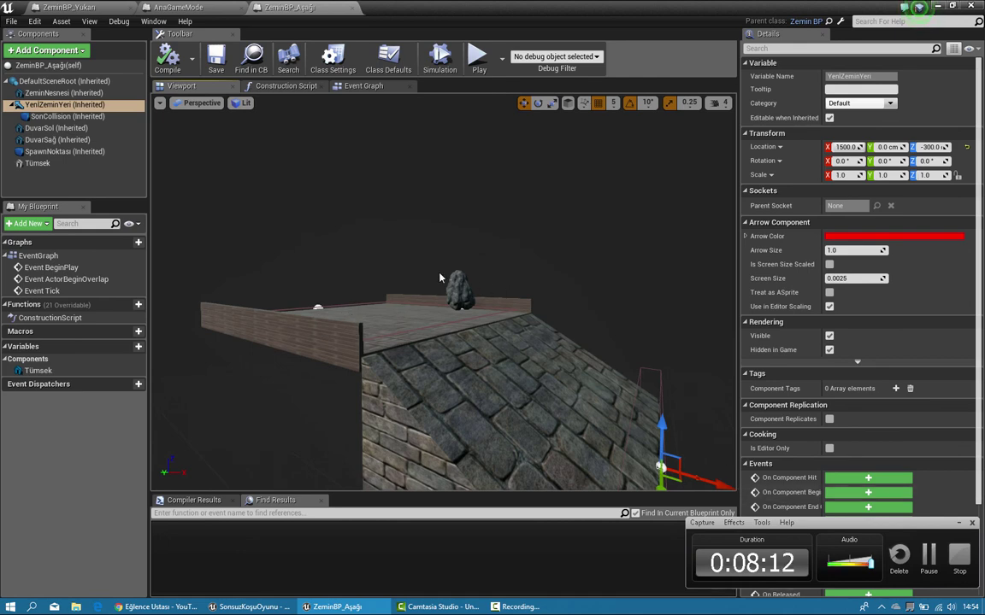